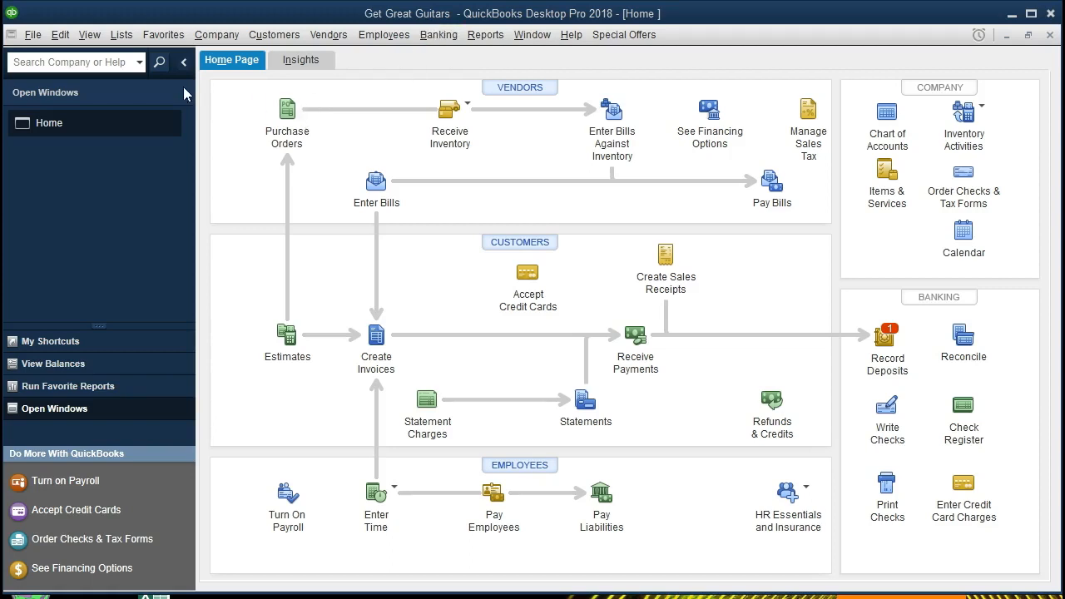
- Look through the File, View and Company menus, then bring up the Reports menu
{"action": "left_click", "coordinate": [34, 35]}
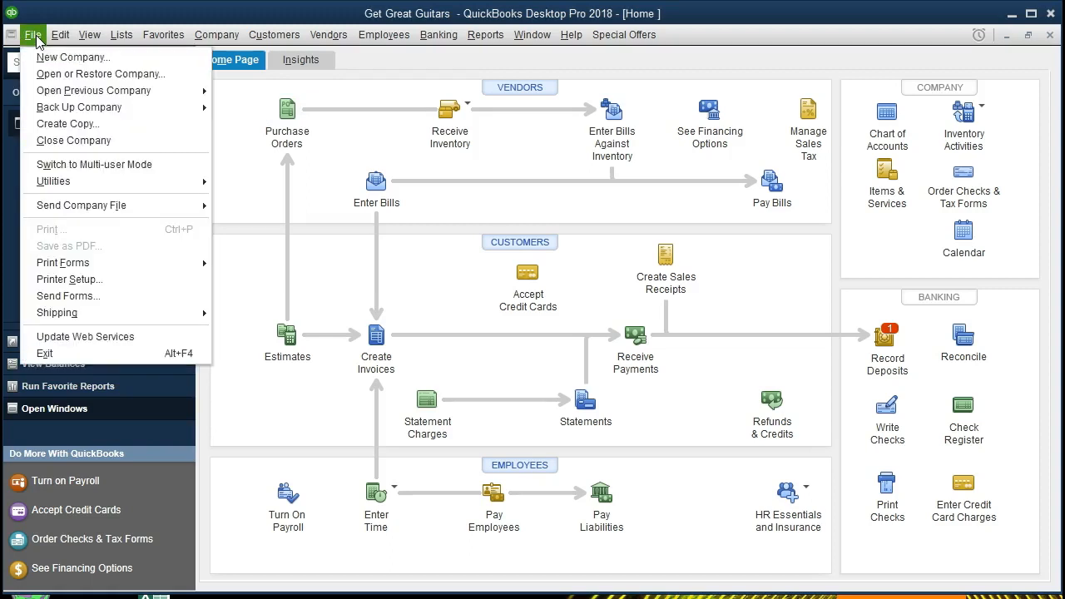
{"action": "left_click", "coordinate": [35, 36]}
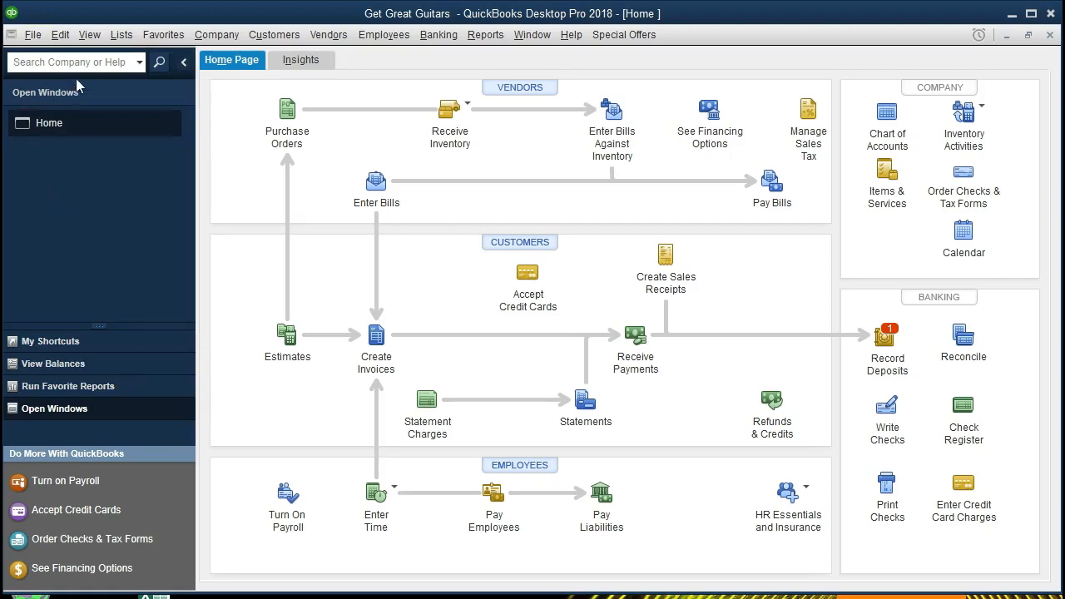
{"action": "left_click", "coordinate": [89, 35]}
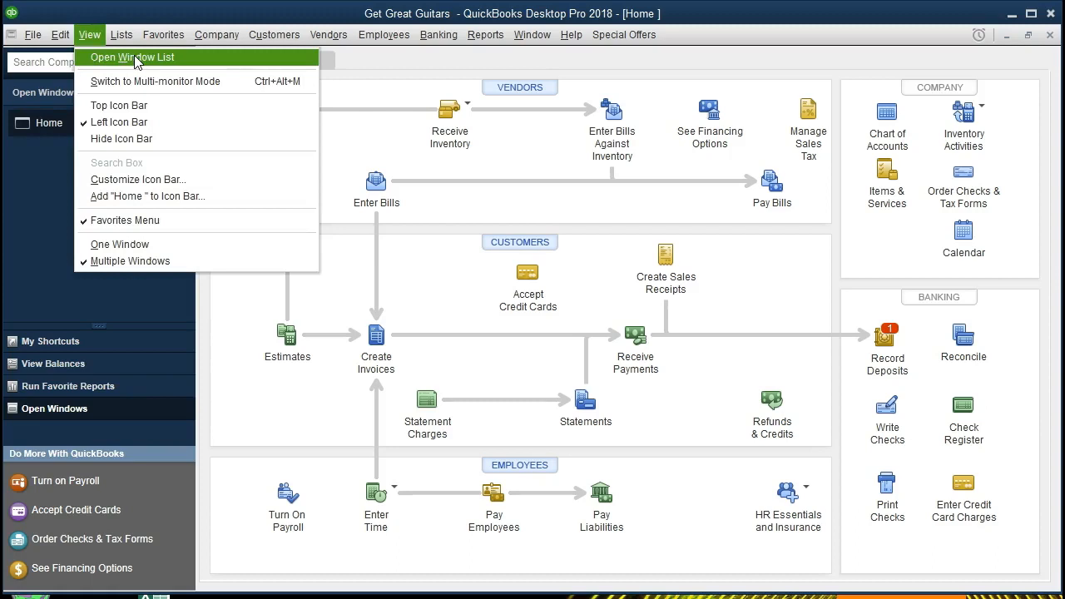
{"action": "left_click", "coordinate": [31, 163]}
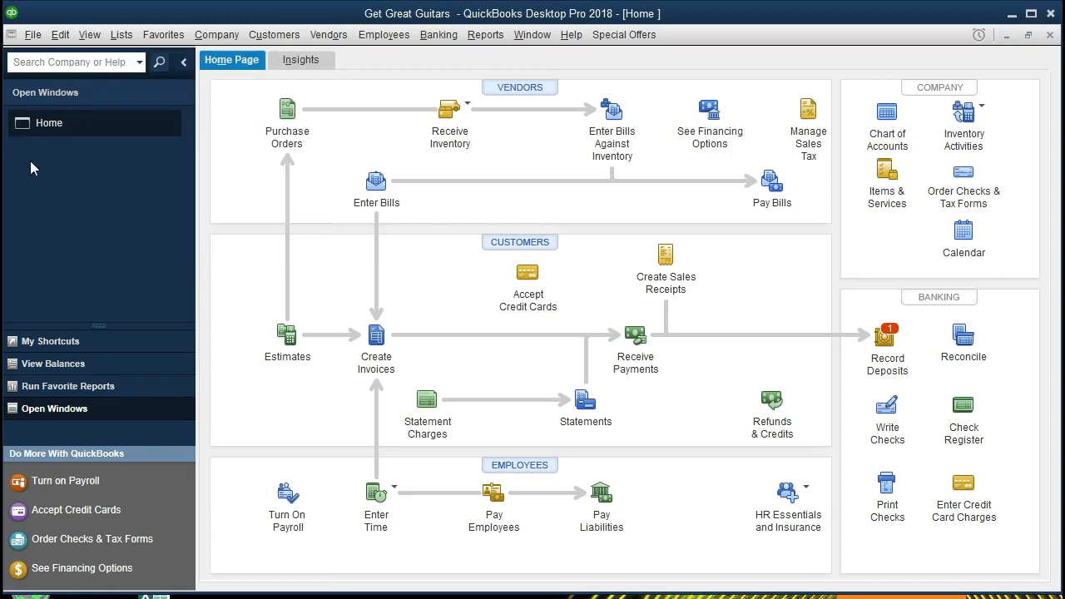
{"action": "left_click", "coordinate": [210, 38]}
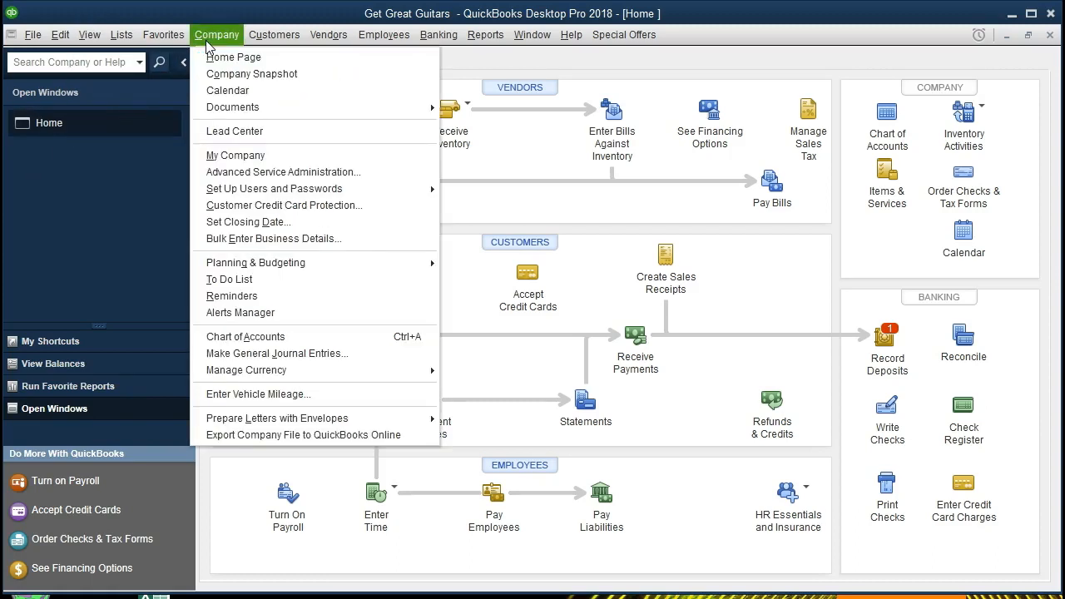
{"action": "left_click", "coordinate": [105, 225]}
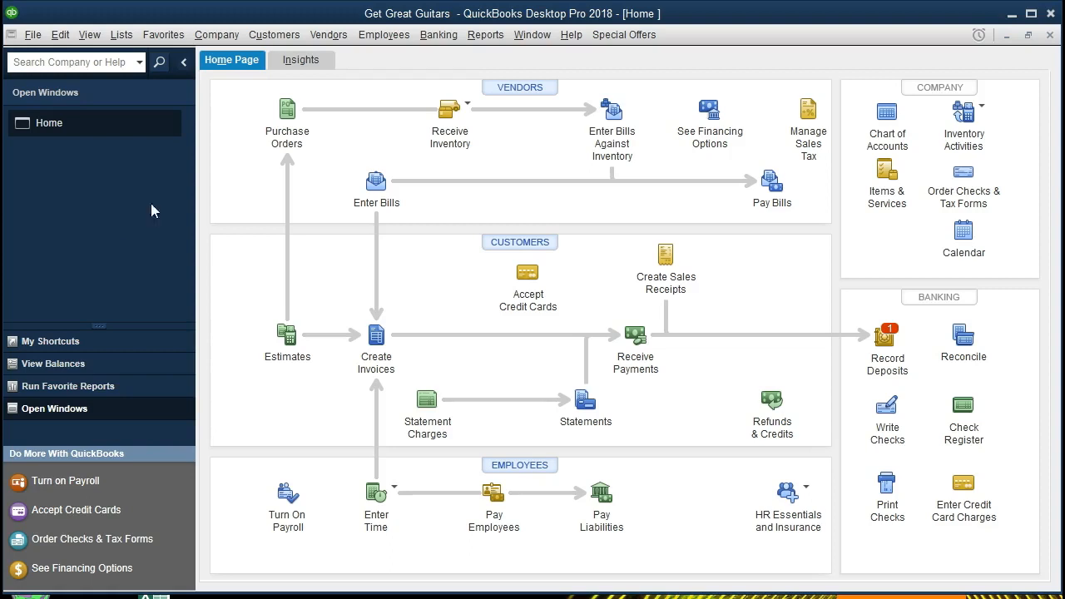
{"action": "left_click", "coordinate": [504, 40]}
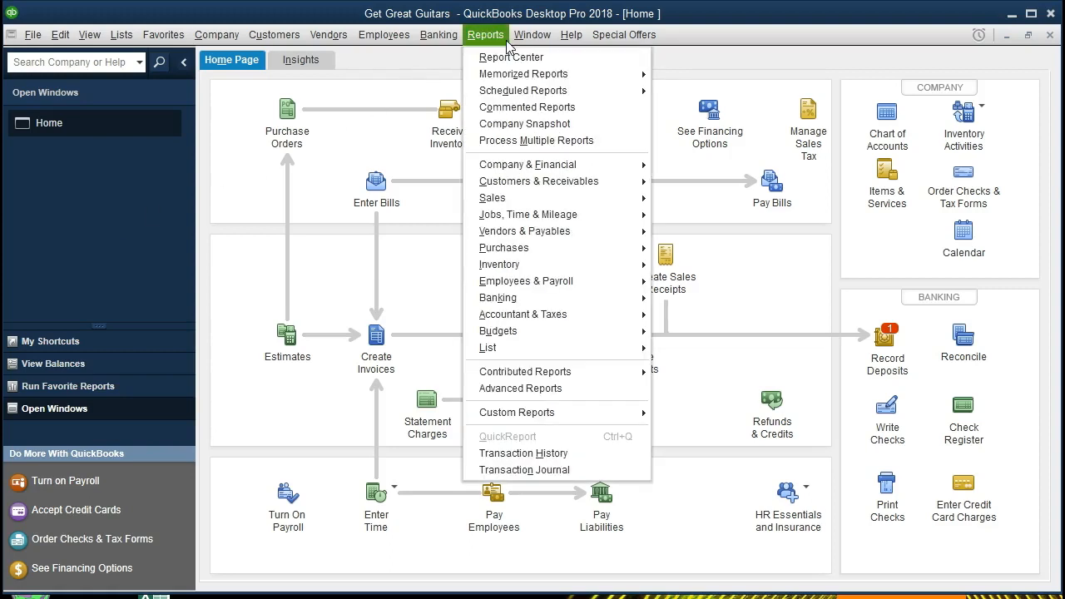
- Run Sales by Customer Summary from the Report Center's Sales category
{"action": "left_click", "coordinate": [557, 58]}
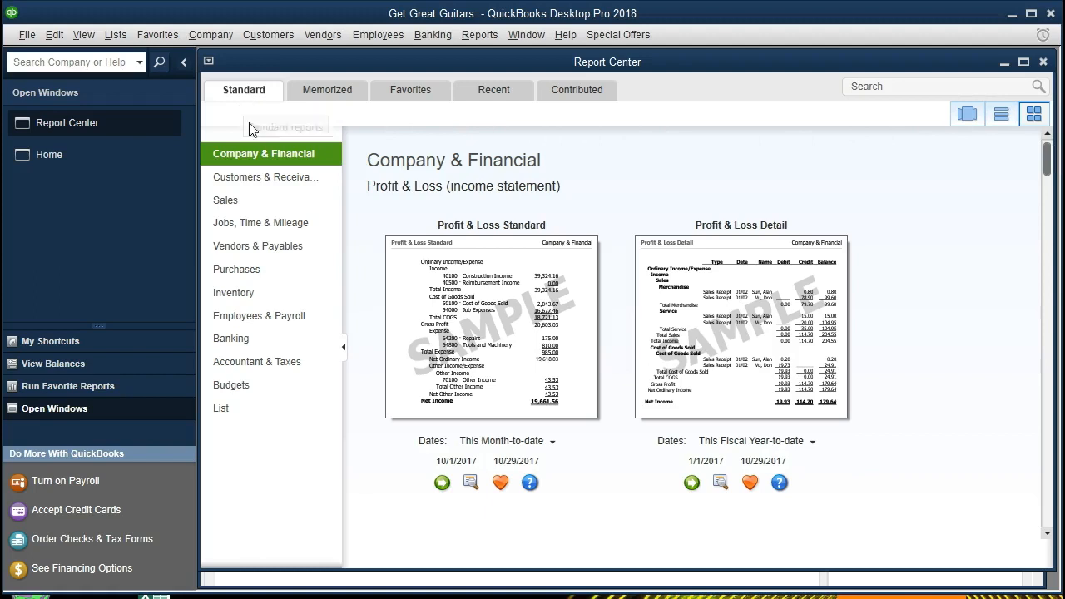
{"action": "left_click", "coordinate": [254, 214]}
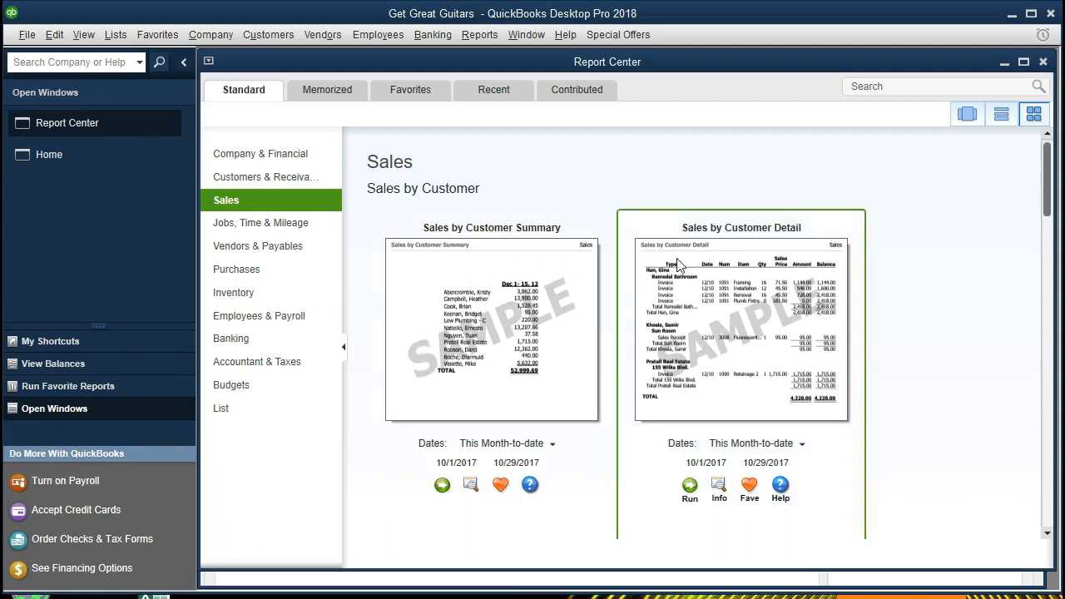
{"action": "left_click", "coordinate": [441, 485]}
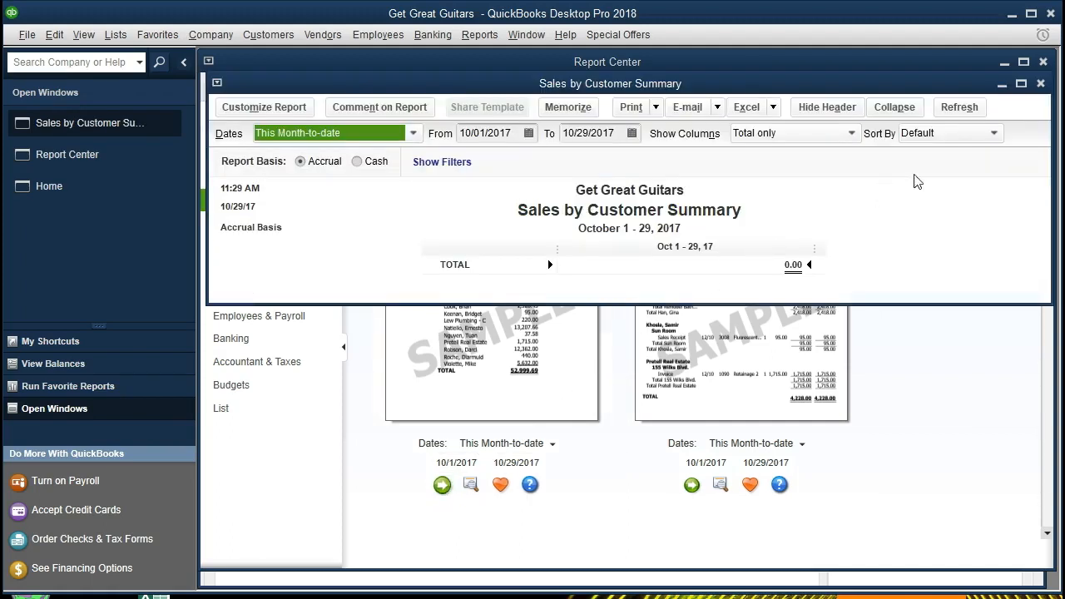
- Maximize the report and date it 01/01/2021 to 02/28/2021, showing the 18,775.40 total
{"action": "left_click", "coordinate": [1021, 84]}
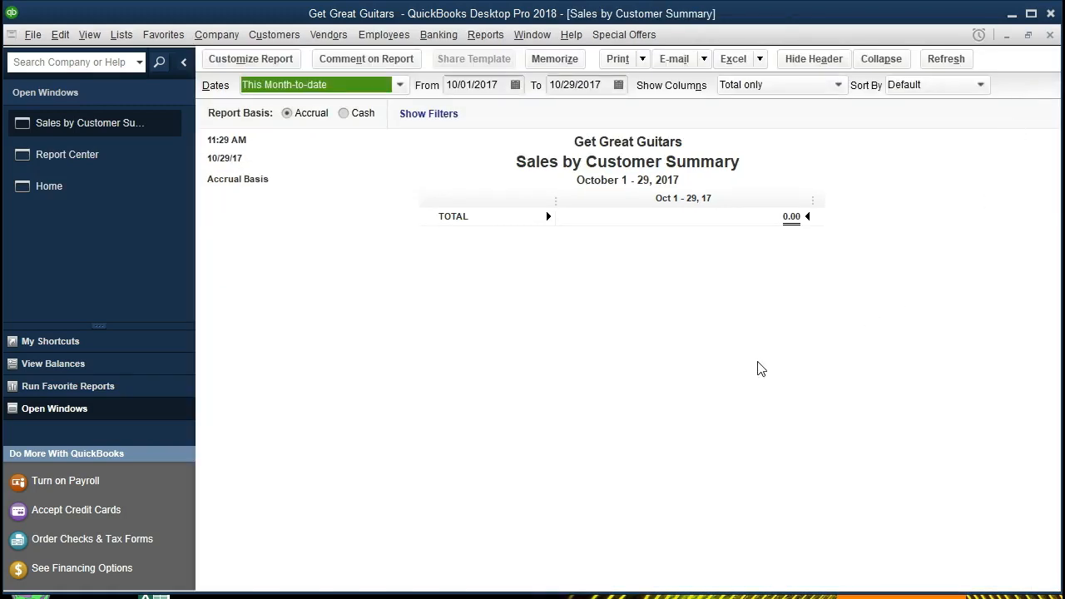
{"action": "key", "text": "Tab"}
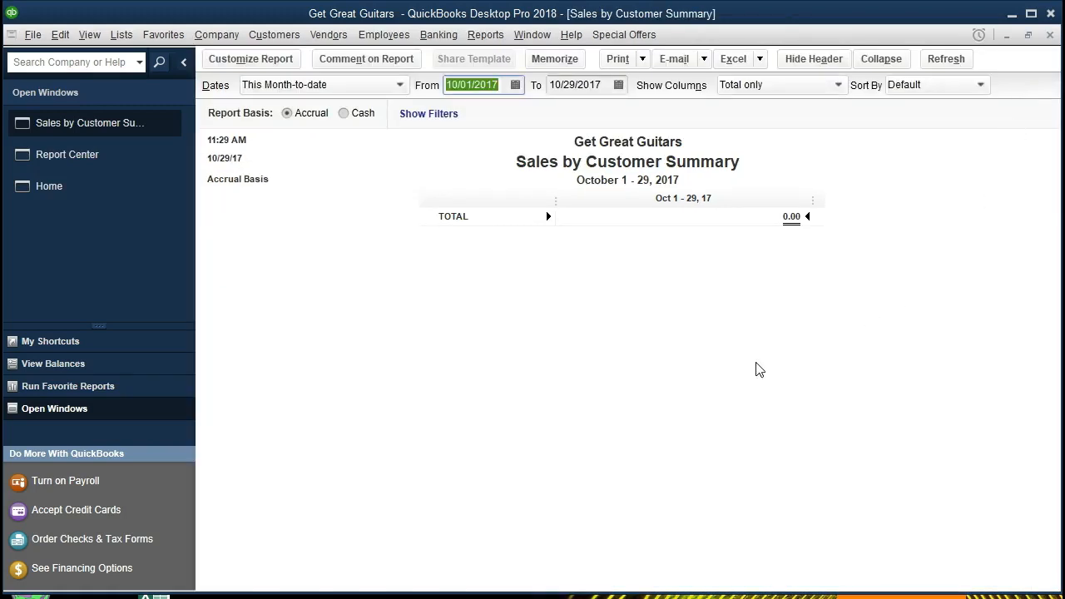
{"action": "type", "text": "010121"}
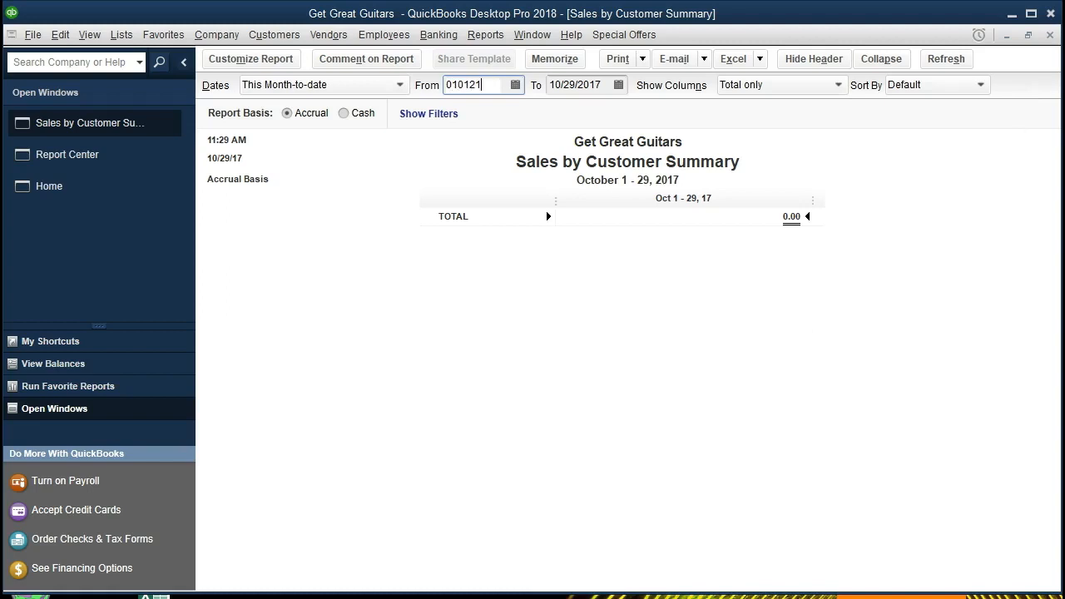
{"action": "key", "text": "Tab"}
{"action": "type", "text": "022821"}
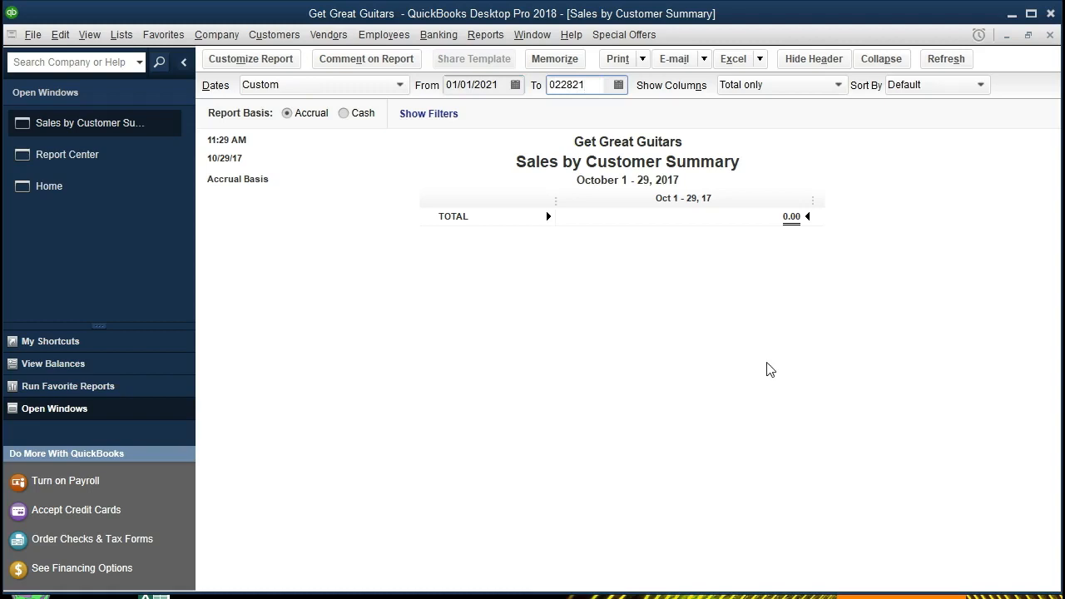
{"action": "key", "text": "Tab"}
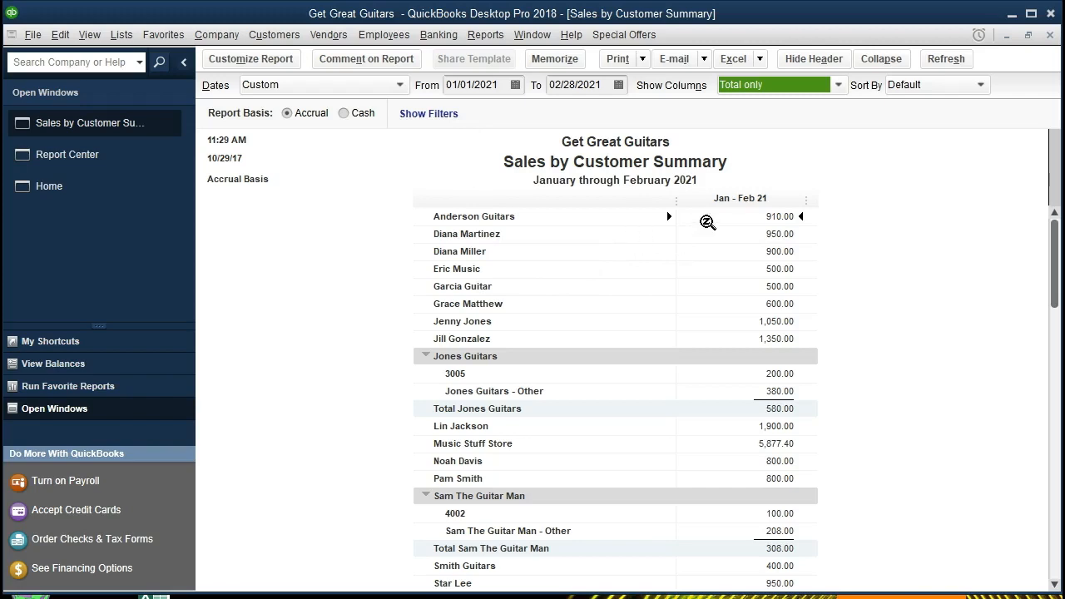
{"action": "scroll", "coordinate": [707, 222], "scroll_direction": "down", "scroll_amount": 1}
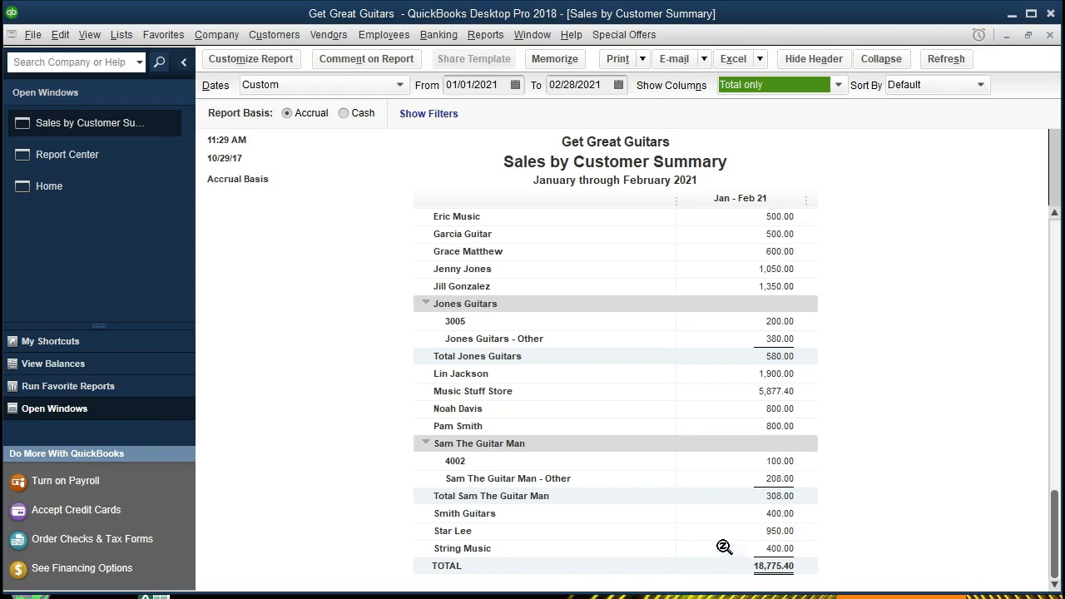
- Run Profit & Loss Standard for 01/01/2021 to 02/28/2021, showing Total Income 19,275.40
{"action": "left_click", "coordinate": [494, 36]}
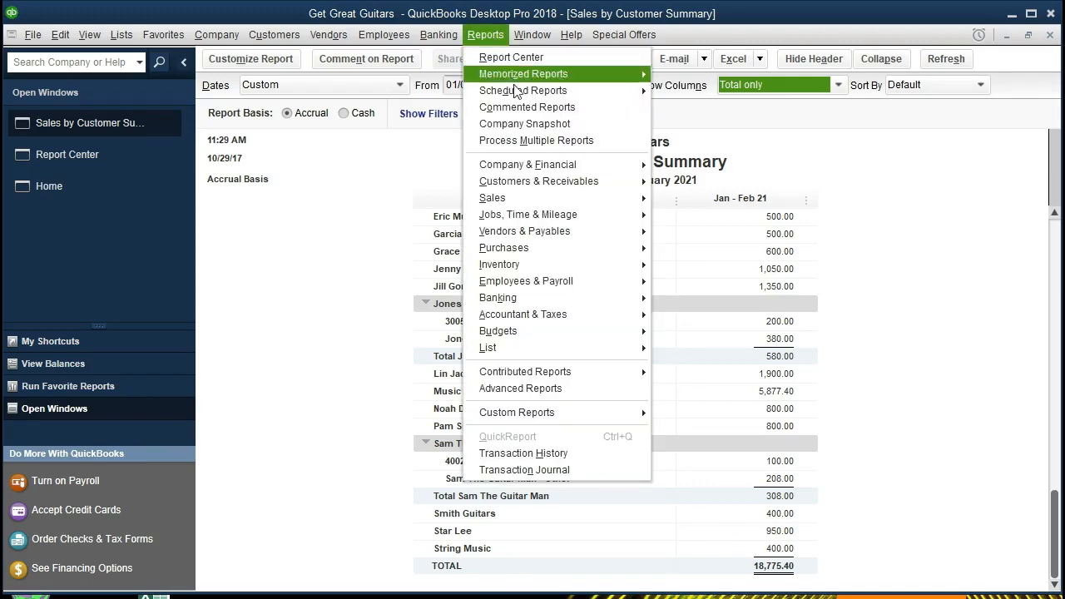
{"action": "mouse_move", "coordinate": [585, 163]}
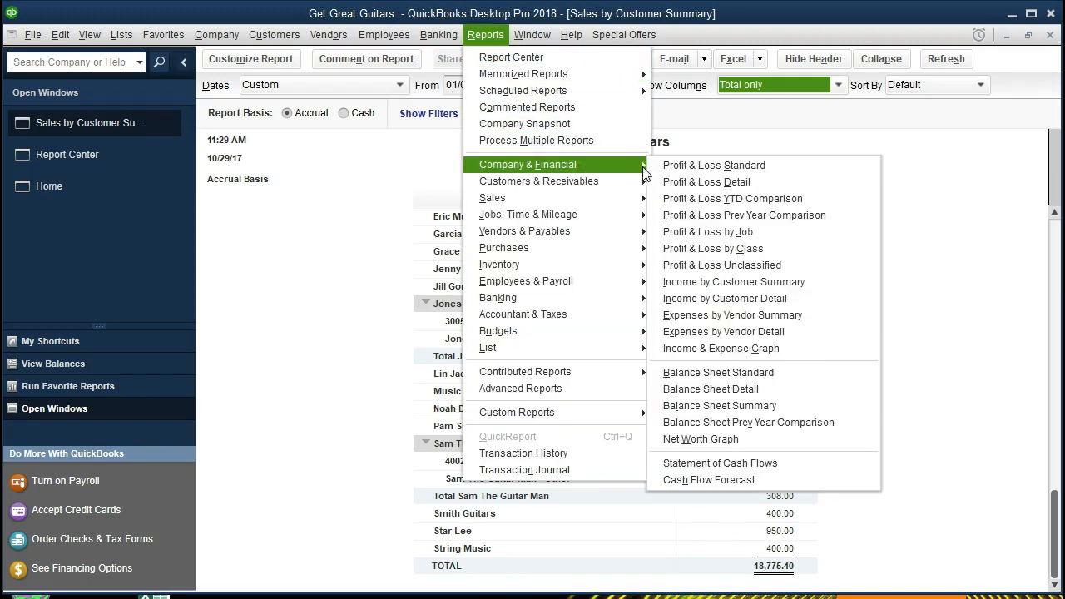
{"action": "left_click", "coordinate": [782, 173]}
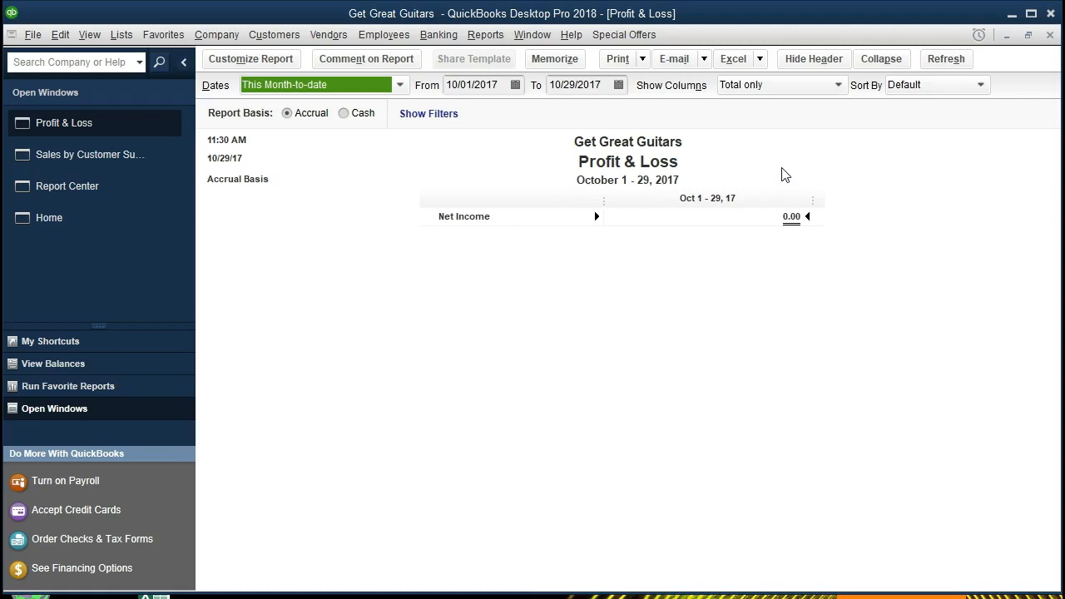
{"action": "key", "text": "Tab"}
{"action": "type", "text": "01012021"}
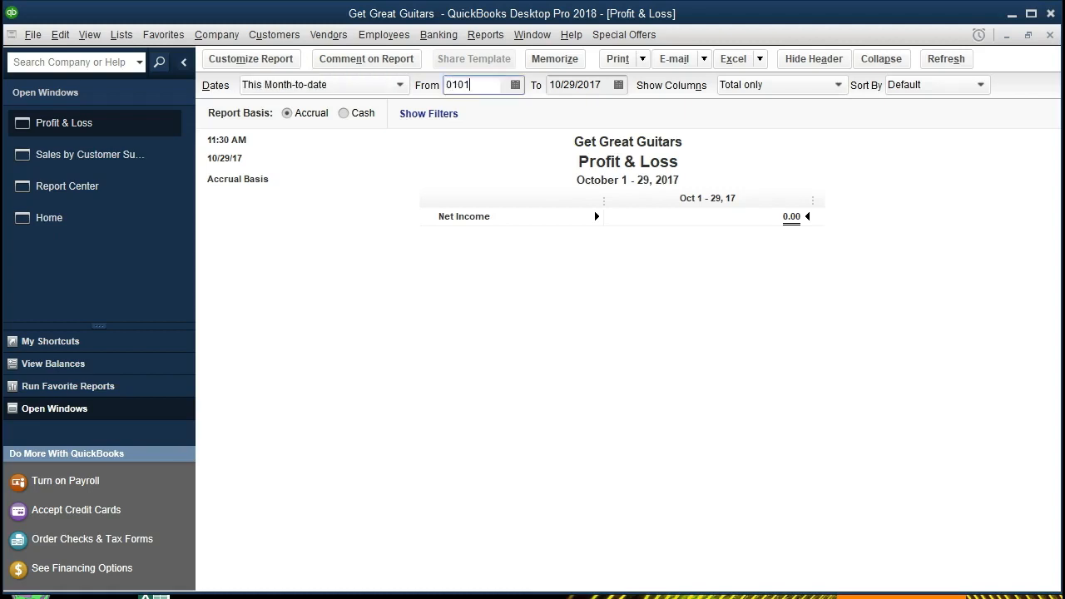
{"action": "key", "text": "Tab"}
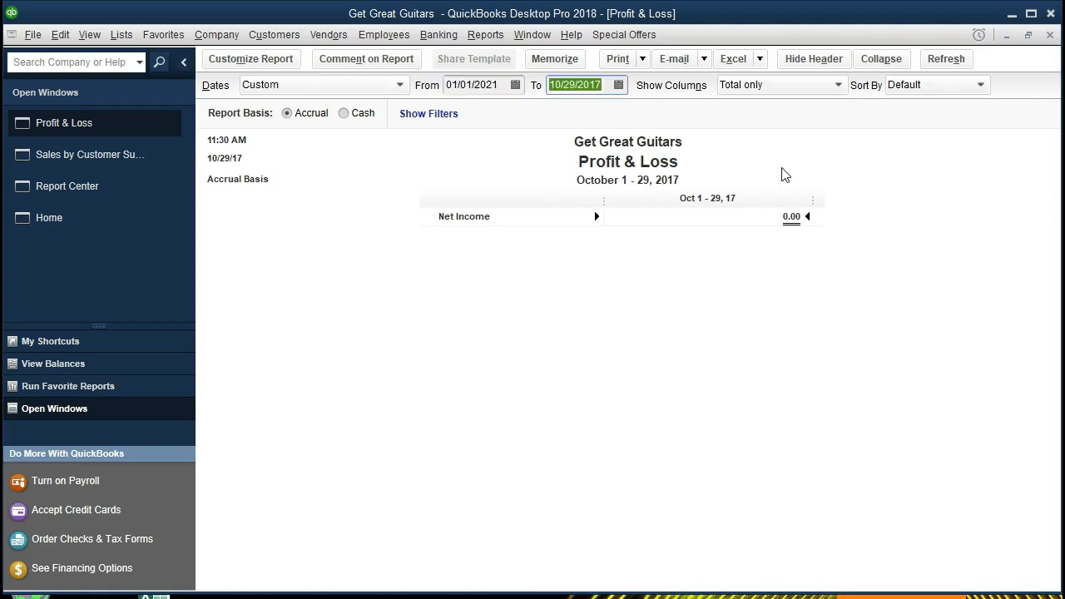
{"action": "type", "text": "02/28/2021"}
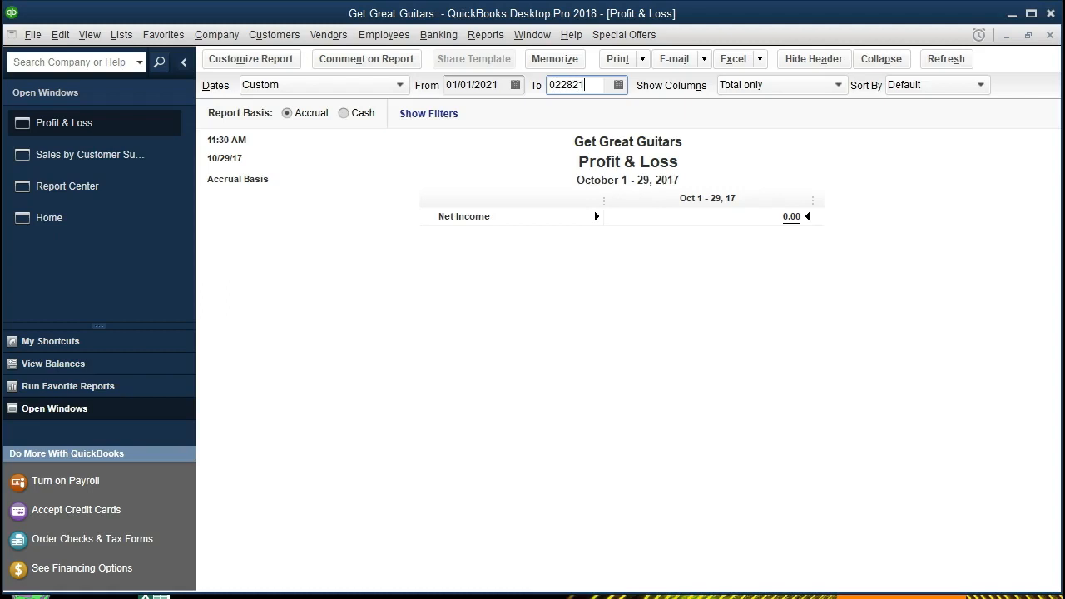
{"action": "key", "text": "Tab"}
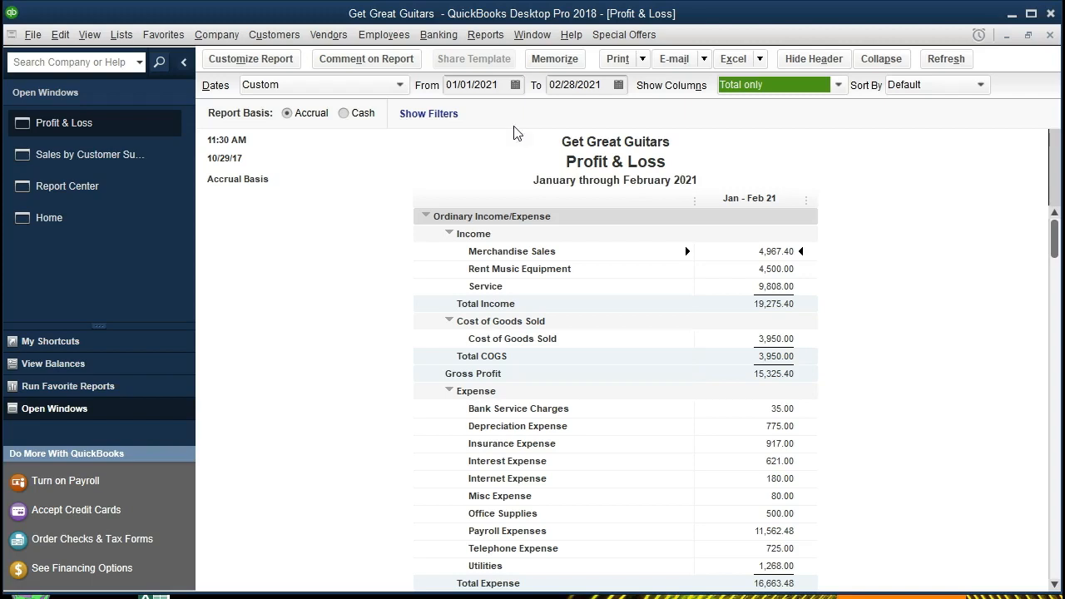
{"action": "left_click", "coordinate": [767, 308]}
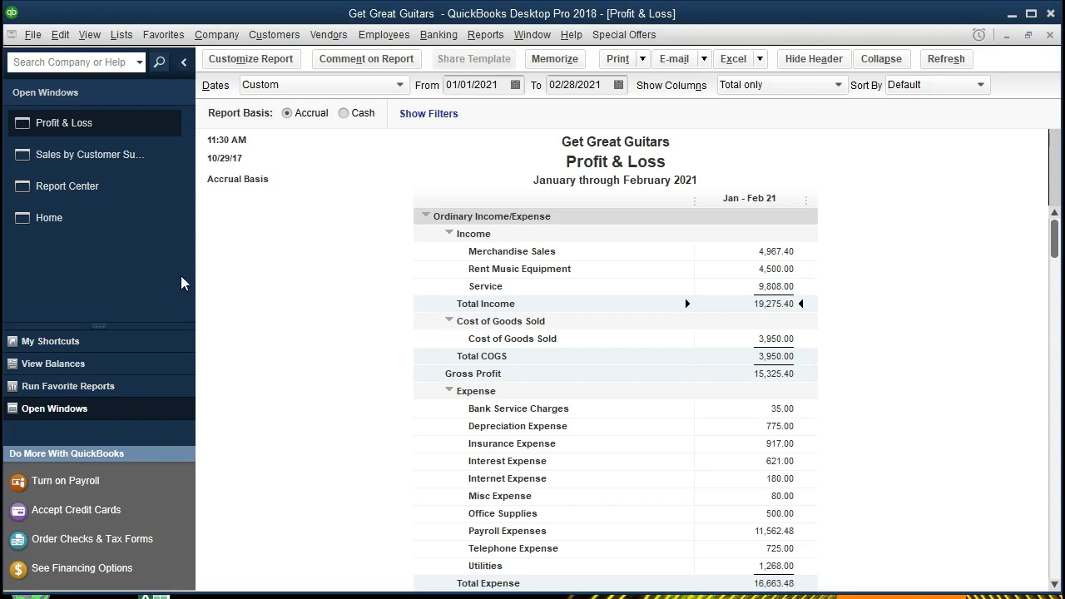
- Review the Sales by Customer Summary, then return to the Profit & Loss report
{"action": "left_click", "coordinate": [146, 166]}
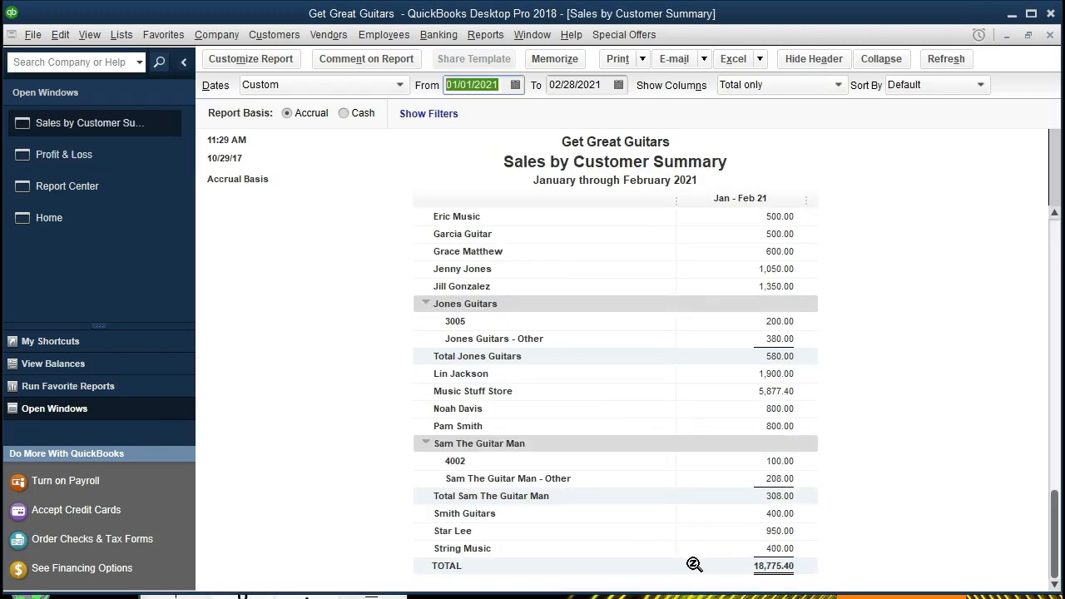
{"action": "scroll", "coordinate": [694, 564], "scroll_direction": "up", "scroll_amount": 1}
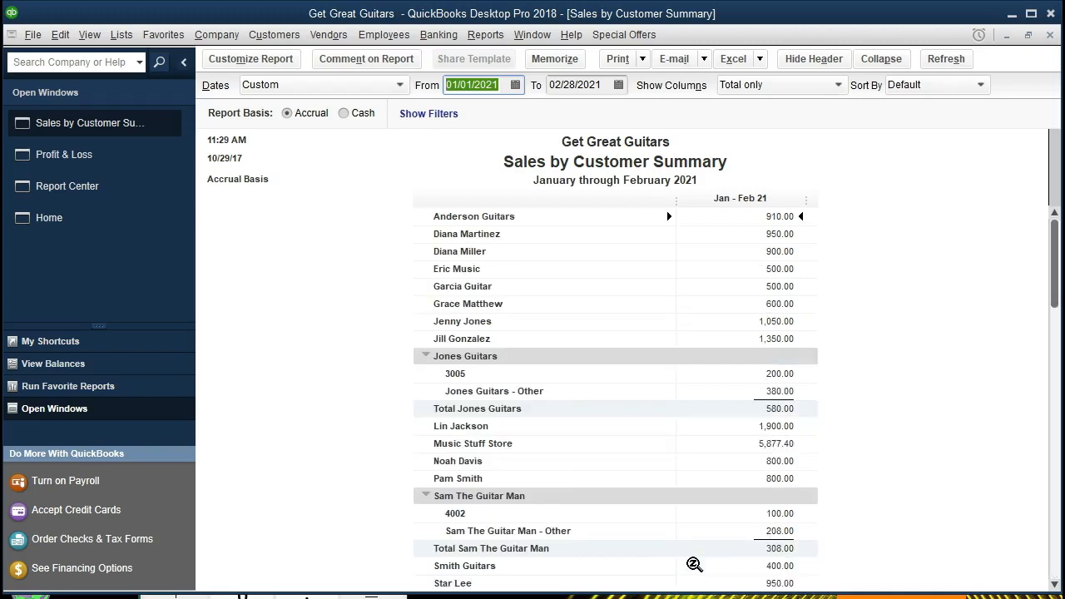
{"action": "scroll", "coordinate": [694, 564], "scroll_direction": "down", "scroll_amount": 1}
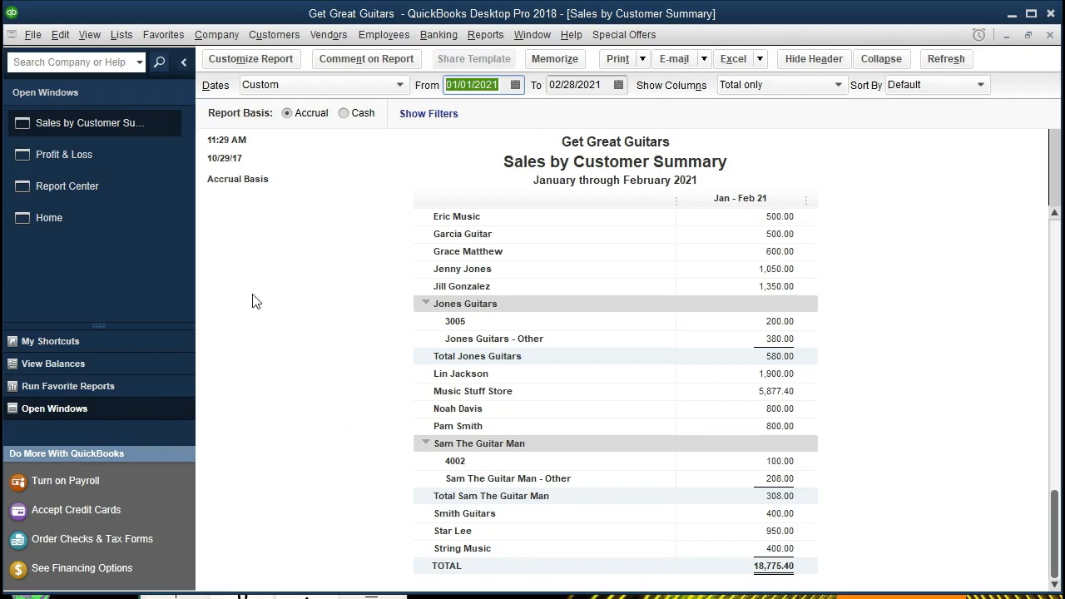
{"action": "left_click", "coordinate": [116, 153]}
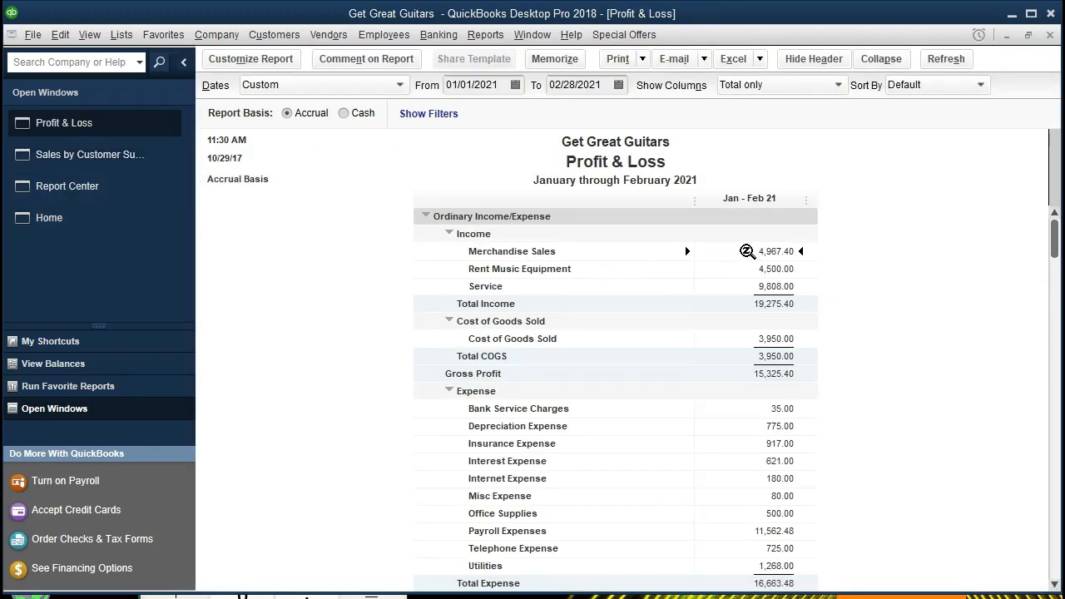
- QuickZoom into Merchandise Sales and open its 500.00 General Journal entry in the register
{"action": "double_click", "coordinate": [732, 251]}
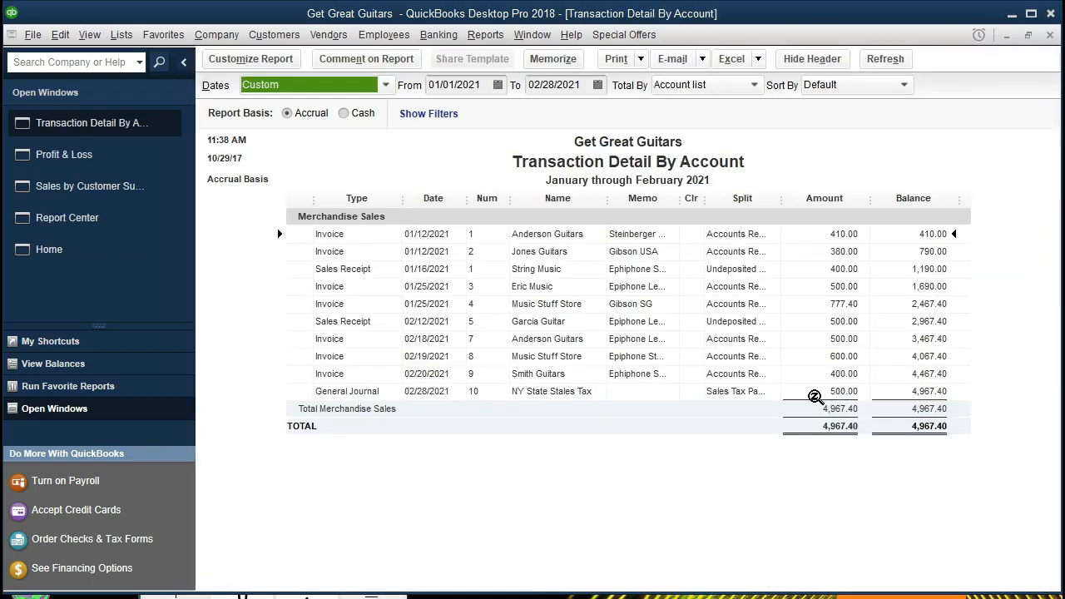
{"action": "left_click", "coordinate": [805, 397]}
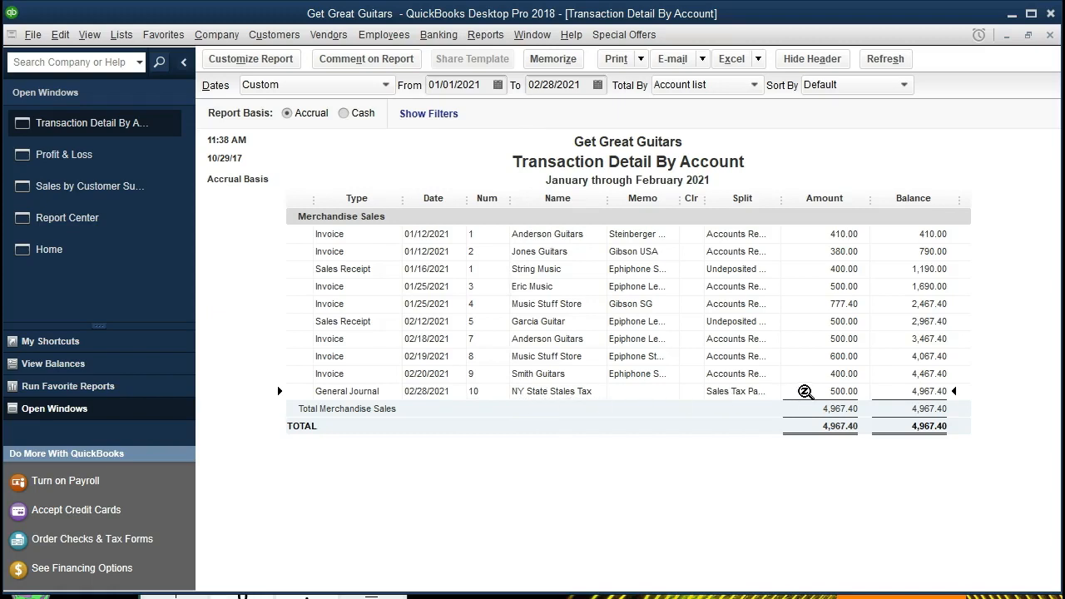
{"action": "double_click", "coordinate": [805, 391]}
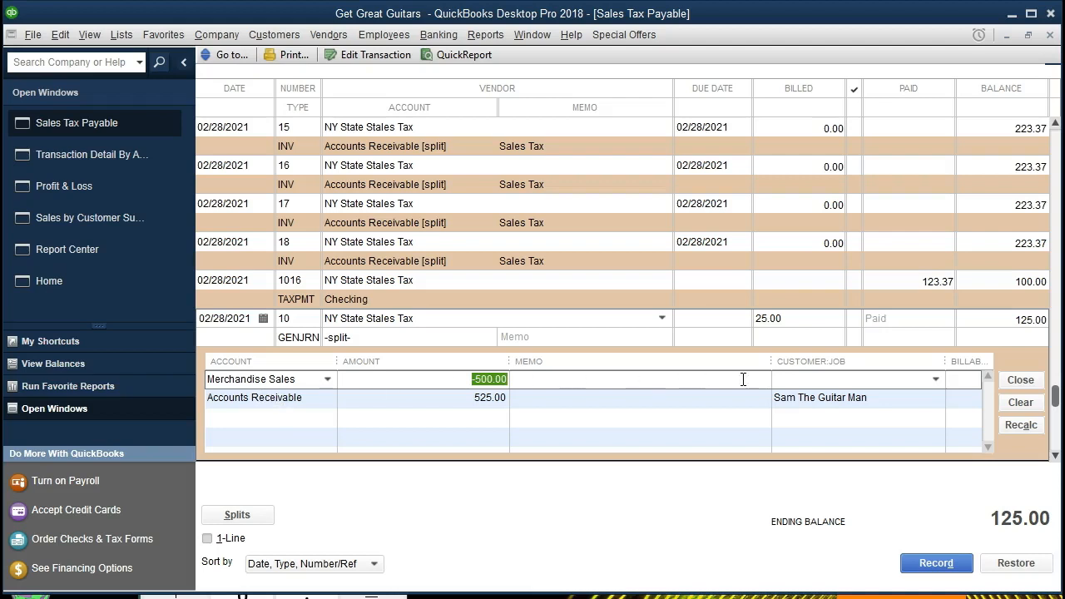
- Select the Accounts Receivable split of journal entry 10, then record the changes
{"action": "left_click", "coordinate": [590, 414]}
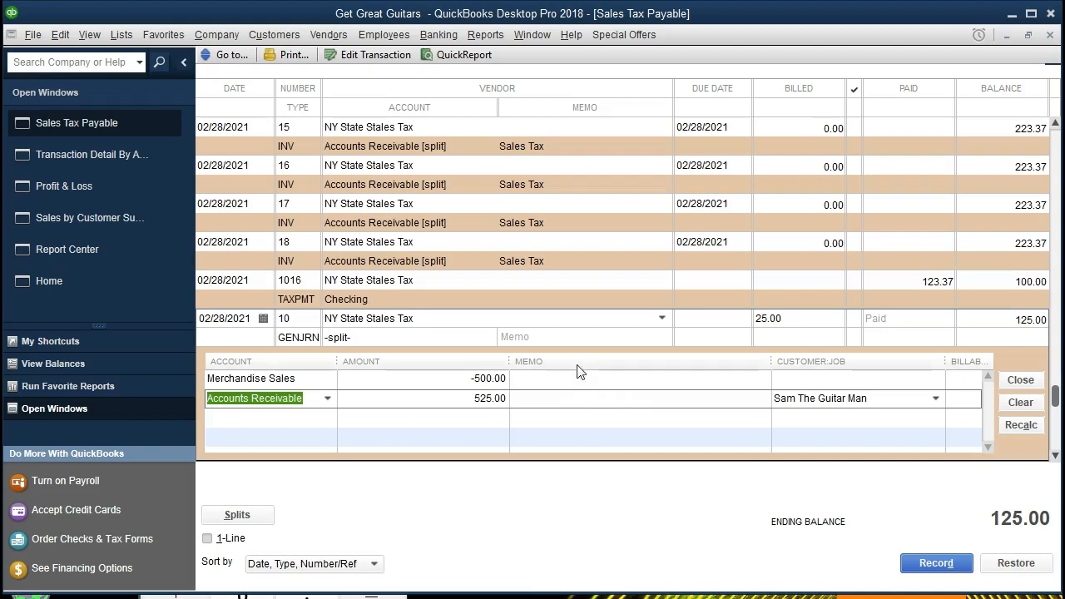
{"action": "left_click", "coordinate": [1056, 456]}
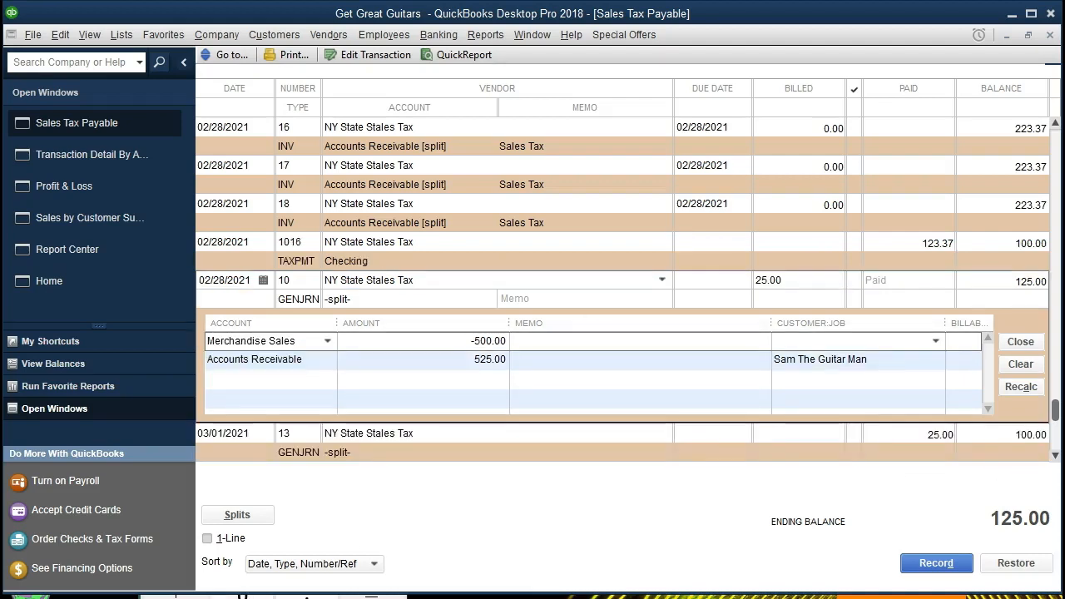
{"action": "left_click", "coordinate": [1056, 456]}
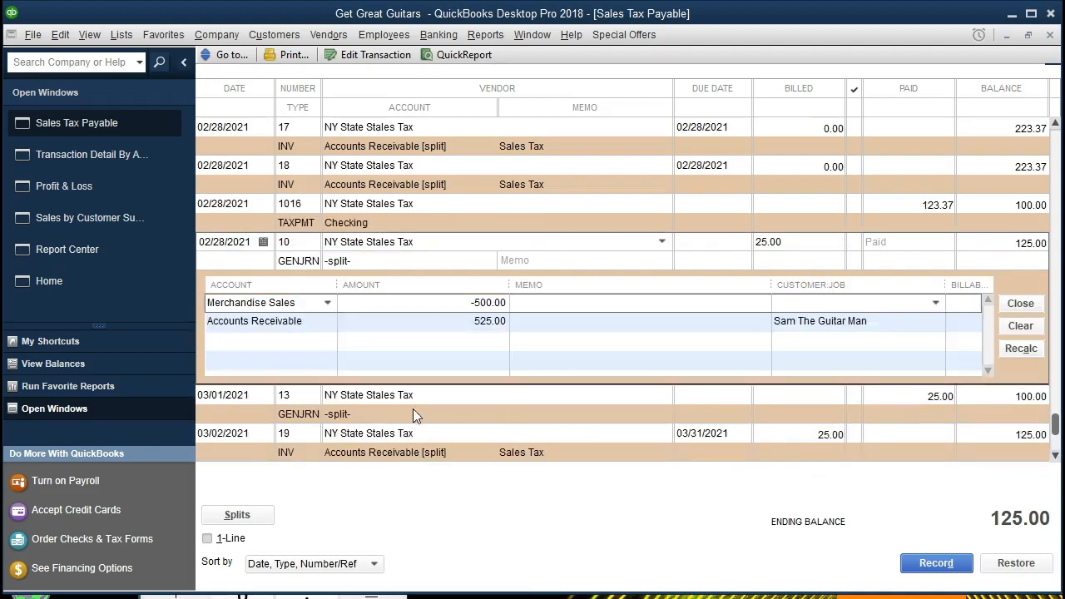
{"action": "left_click", "coordinate": [288, 420]}
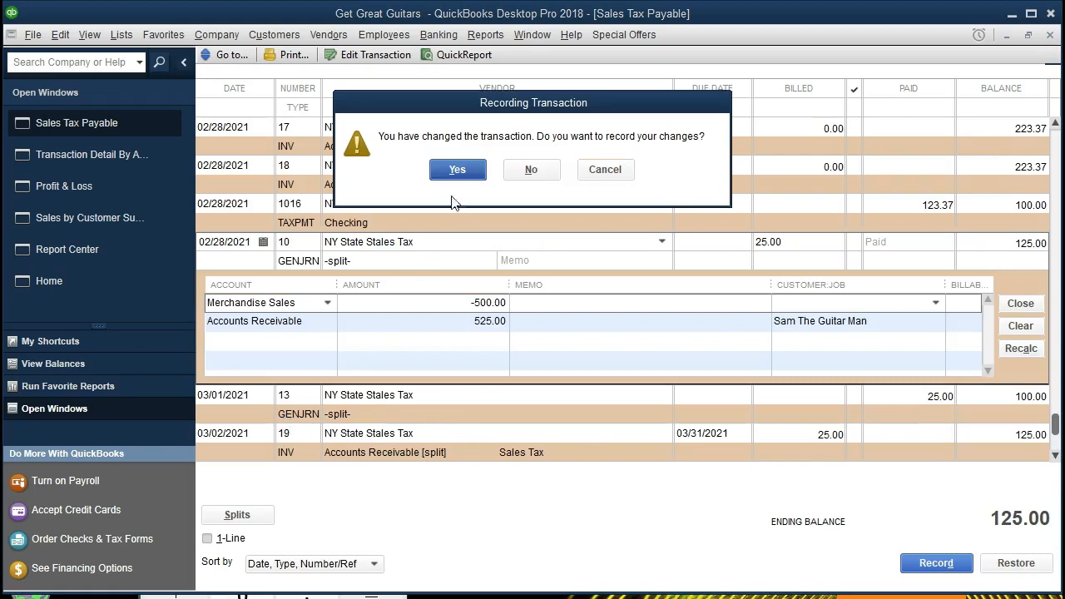
{"action": "left_click", "coordinate": [457, 170]}
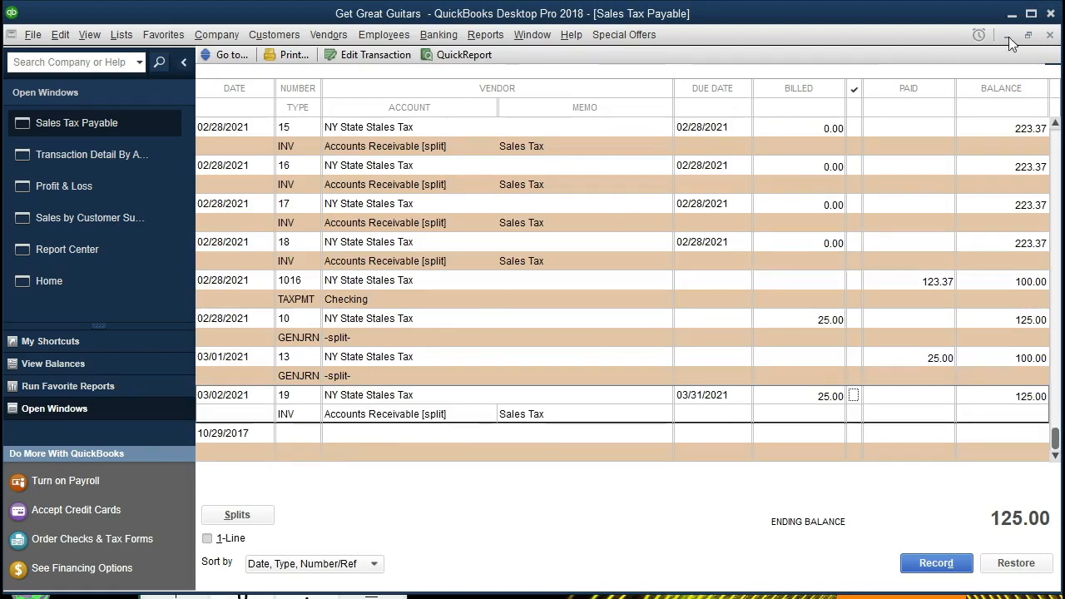
- Close the register and detail report, extend Profit & Loss to 03/01/2021, and return to Sales by Customer
{"action": "left_click", "coordinate": [1050, 34]}
{"action": "key", "text": "Escape"}
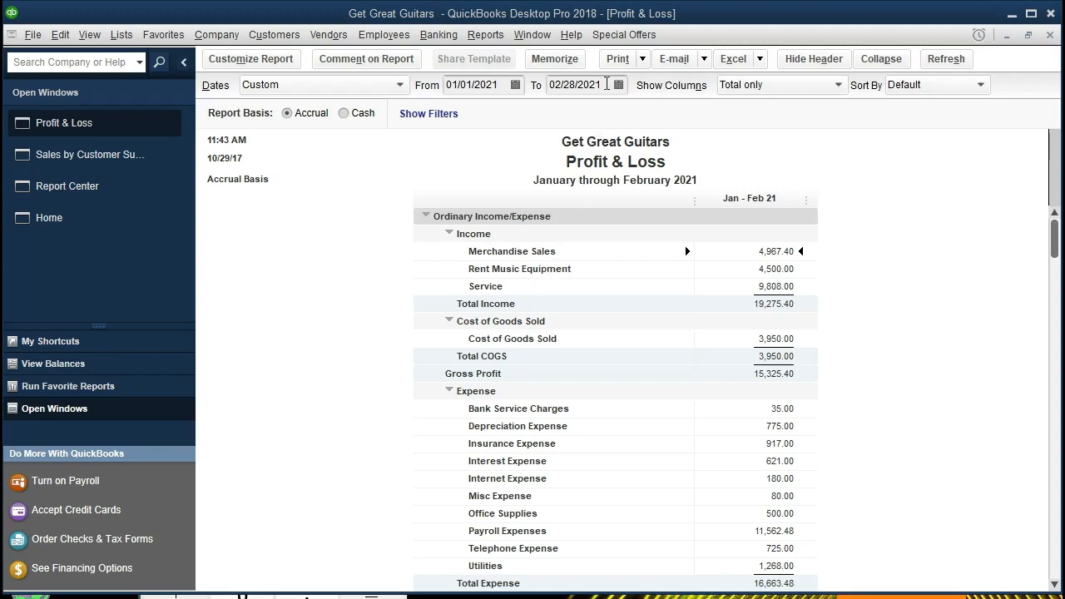
{"action": "left_click", "coordinate": [583, 85]}
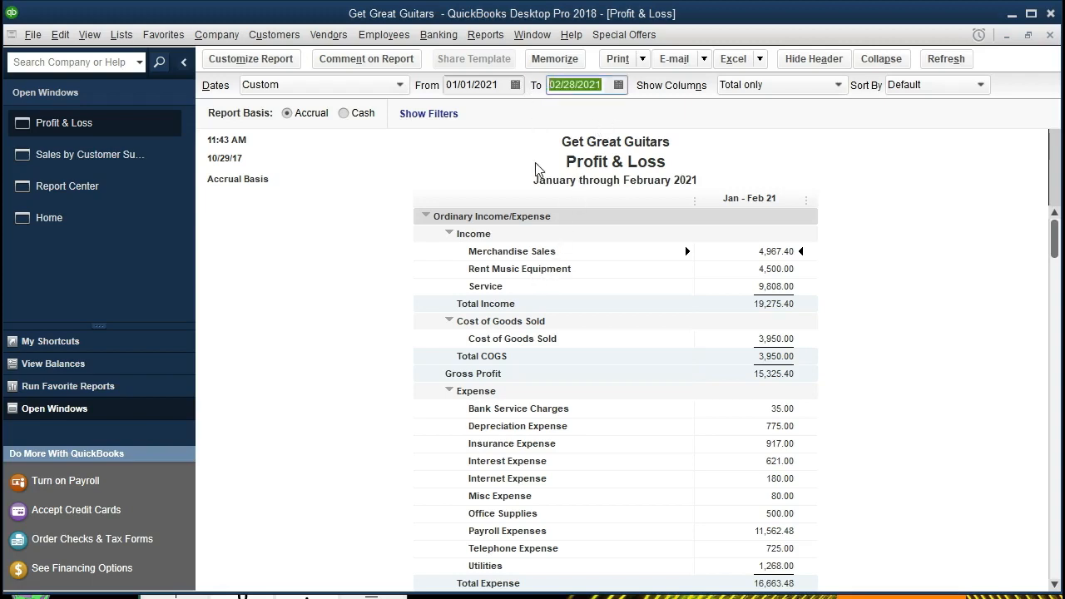
{"action": "key", "text": "plus"}
{"action": "key", "text": "Tab"}
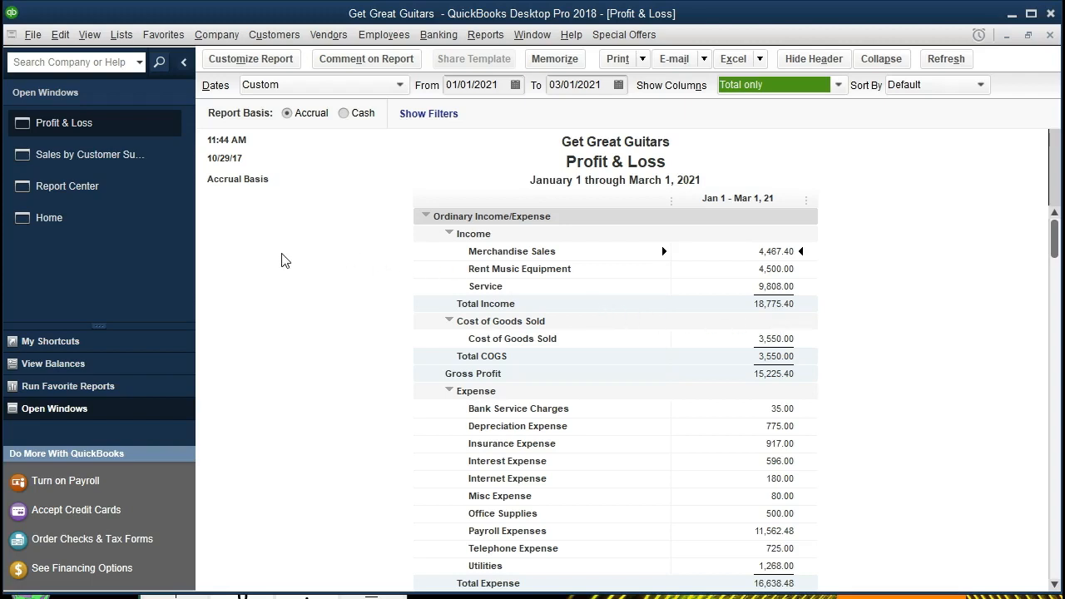
{"action": "left_click", "coordinate": [129, 169]}
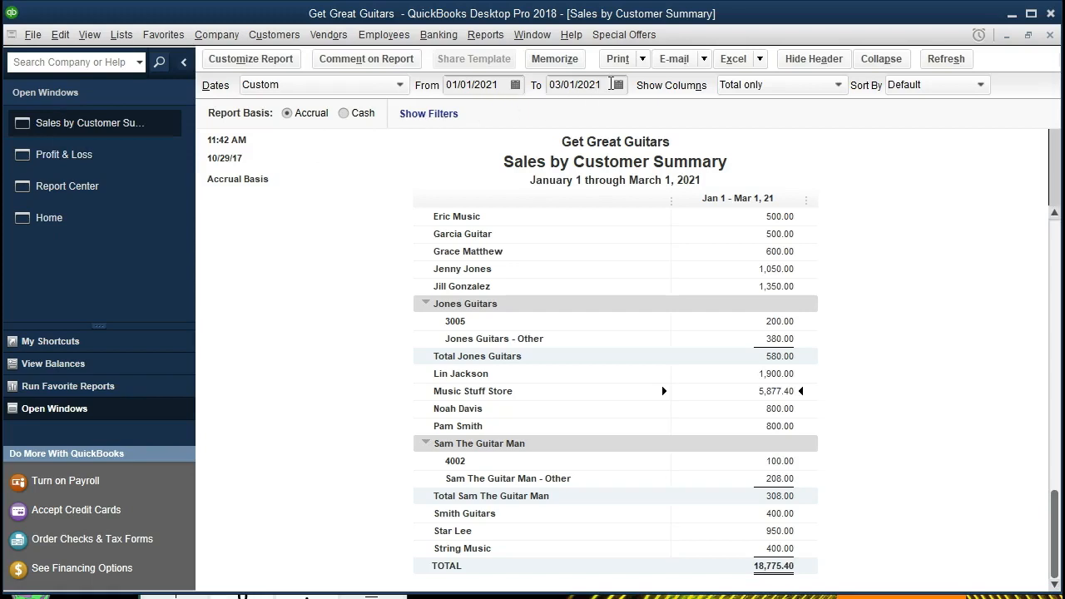
- Compare the Sales by Customer TOTAL with Profit & Loss Total Income, then customize the report
{"action": "left_click", "coordinate": [611, 83]}
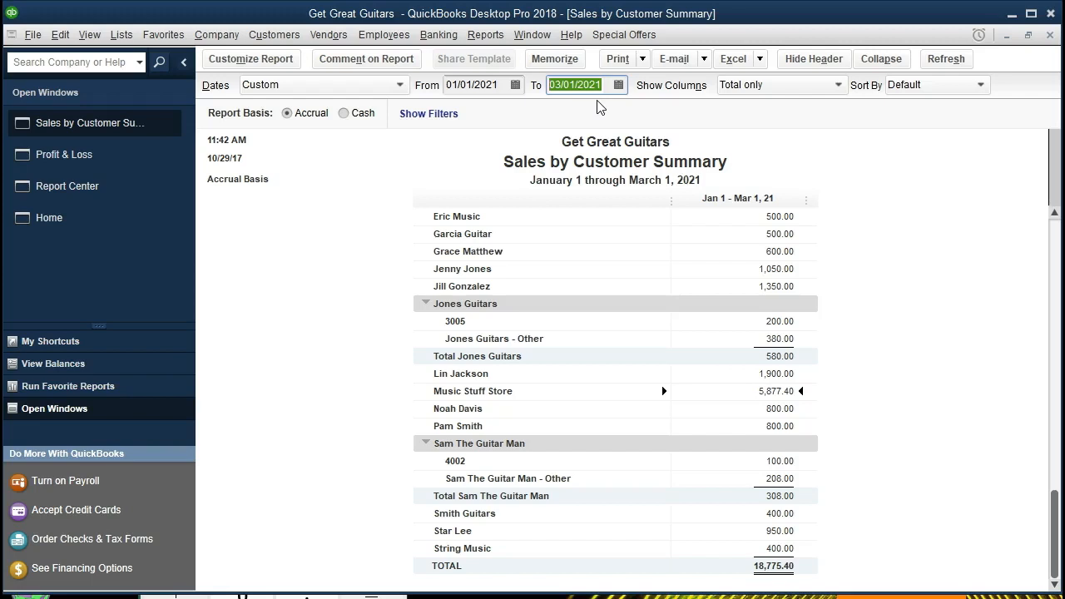
{"action": "left_click", "coordinate": [758, 566]}
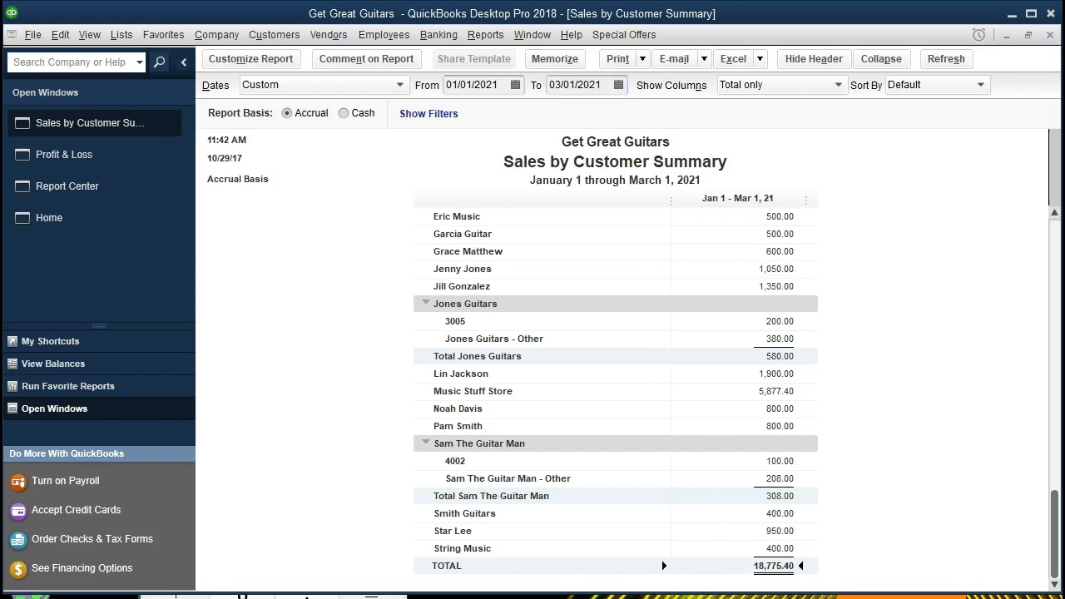
{"action": "left_click", "coordinate": [84, 162]}
{"action": "left_click", "coordinate": [769, 305]}
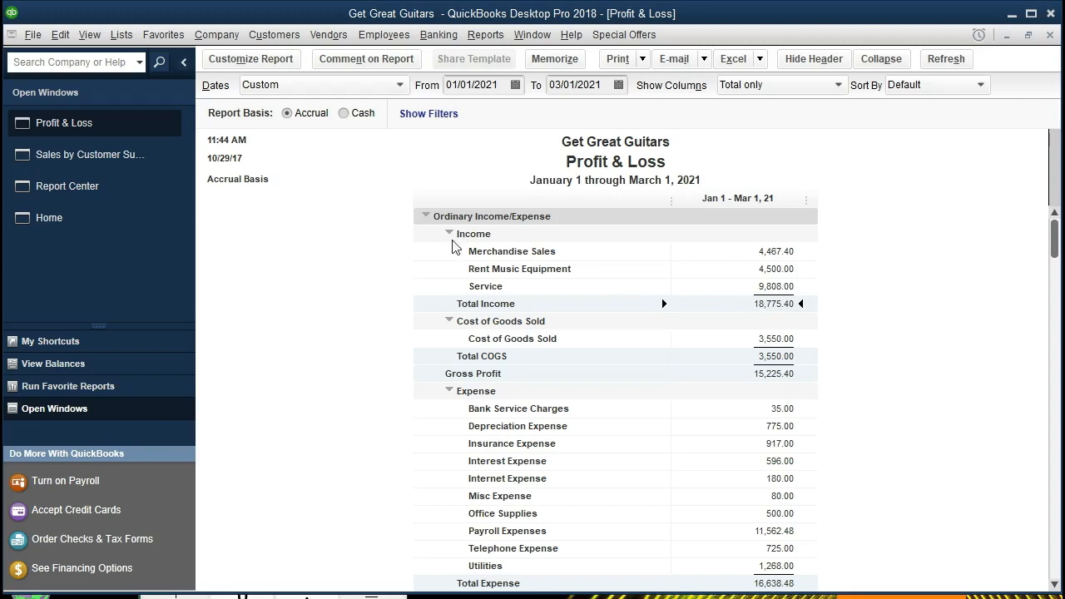
{"action": "left_click", "coordinate": [117, 156]}
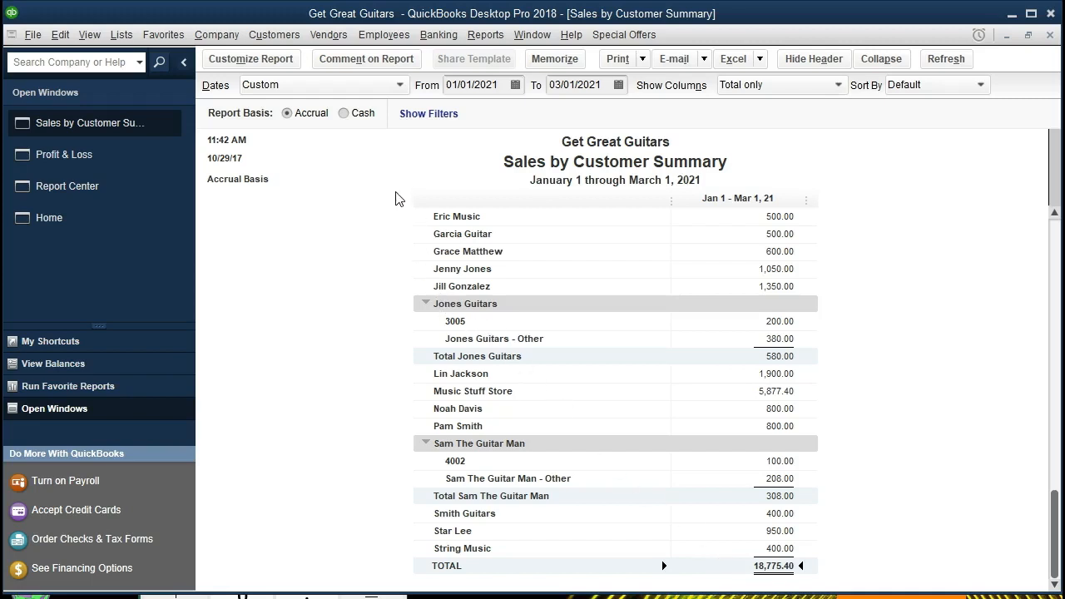
{"action": "left_click", "coordinate": [289, 67]}
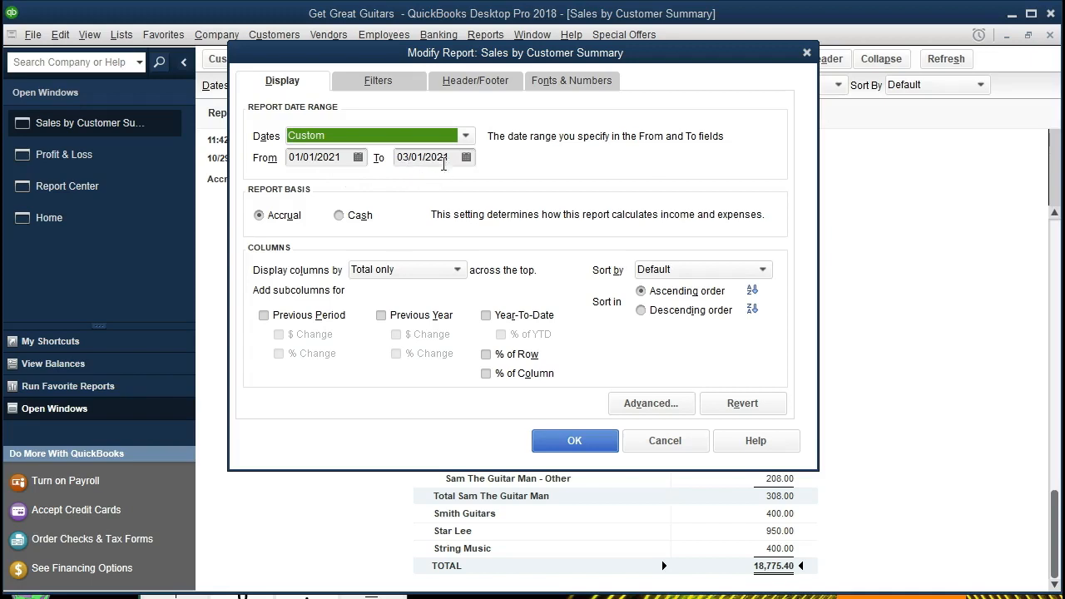
- End the report range at 02/28/2021 and display columns by Month
{"action": "left_click_drag", "start_coordinate": [455, 158], "coordinate": [379, 158]}
{"action": "key", "text": "minus"}
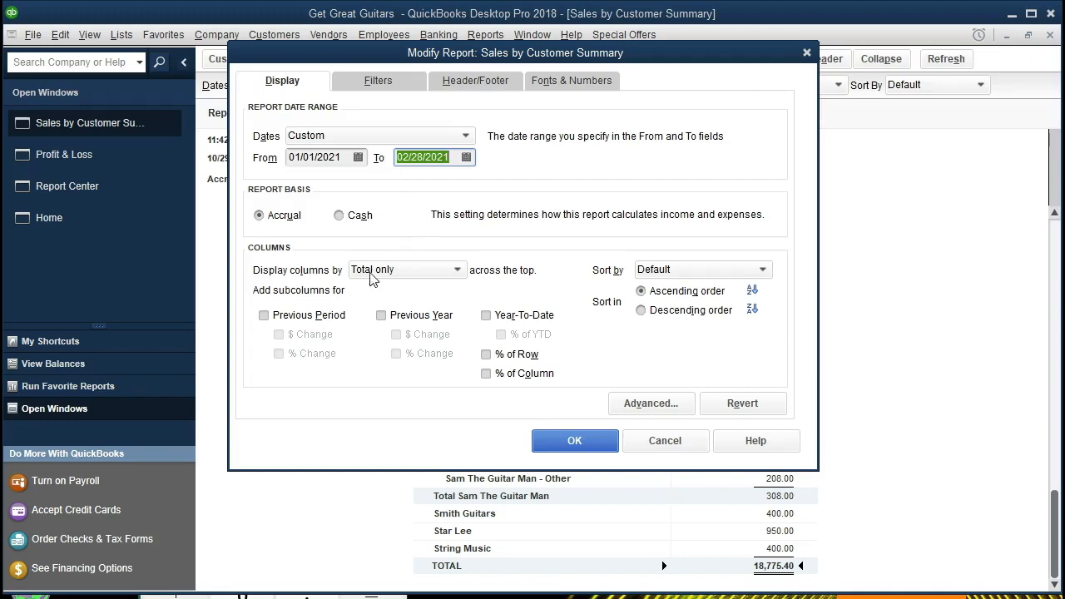
{"action": "left_click", "coordinate": [418, 270]}
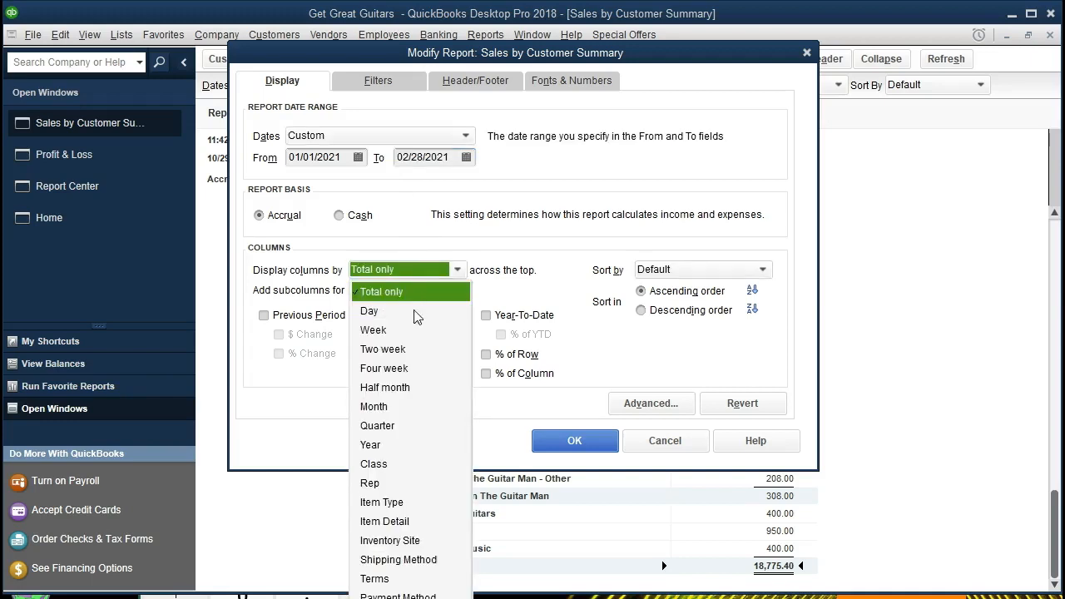
{"action": "left_click", "coordinate": [374, 407]}
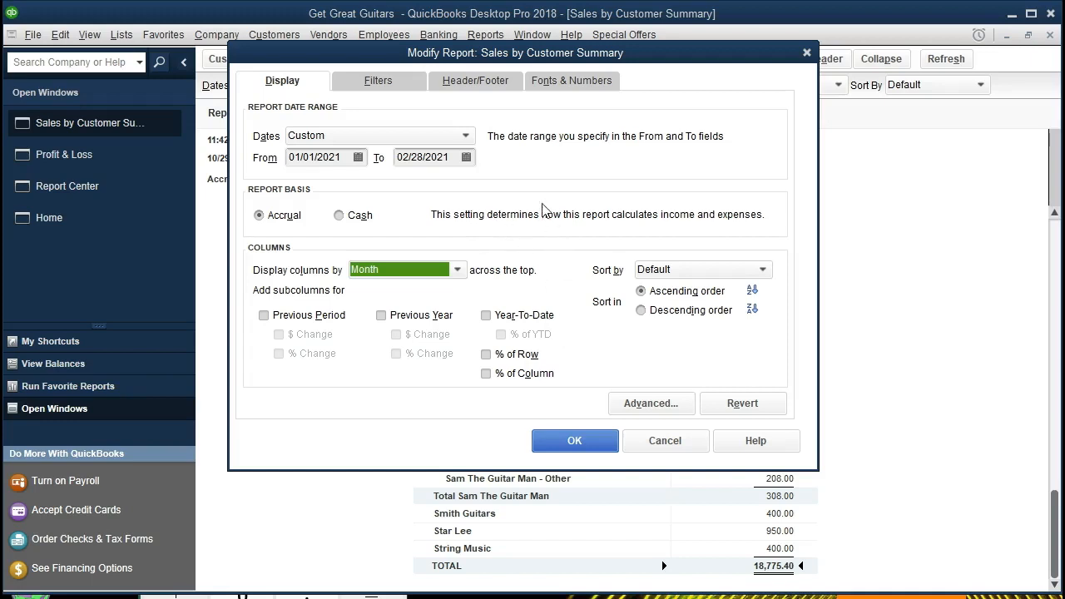
{"action": "left_click", "coordinate": [481, 89]}
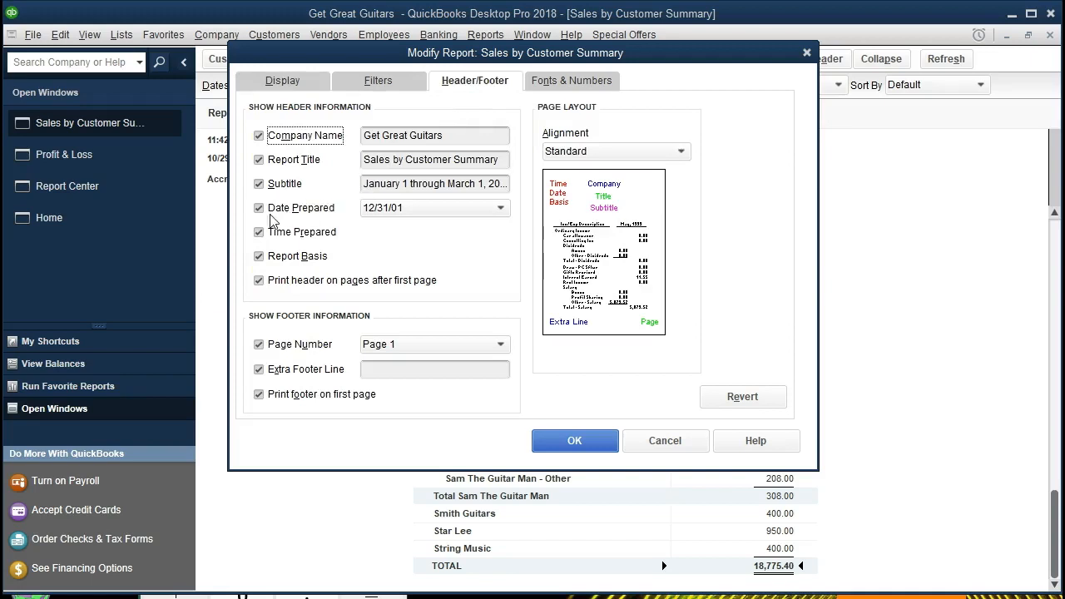
- Remove Date Prepared, Time Prepared and Report Basis from the header, and add the preparer's name as an extra footer line
{"action": "left_click", "coordinate": [259, 208]}
{"action": "left_click", "coordinate": [259, 232]}
{"action": "left_click", "coordinate": [259, 257]}
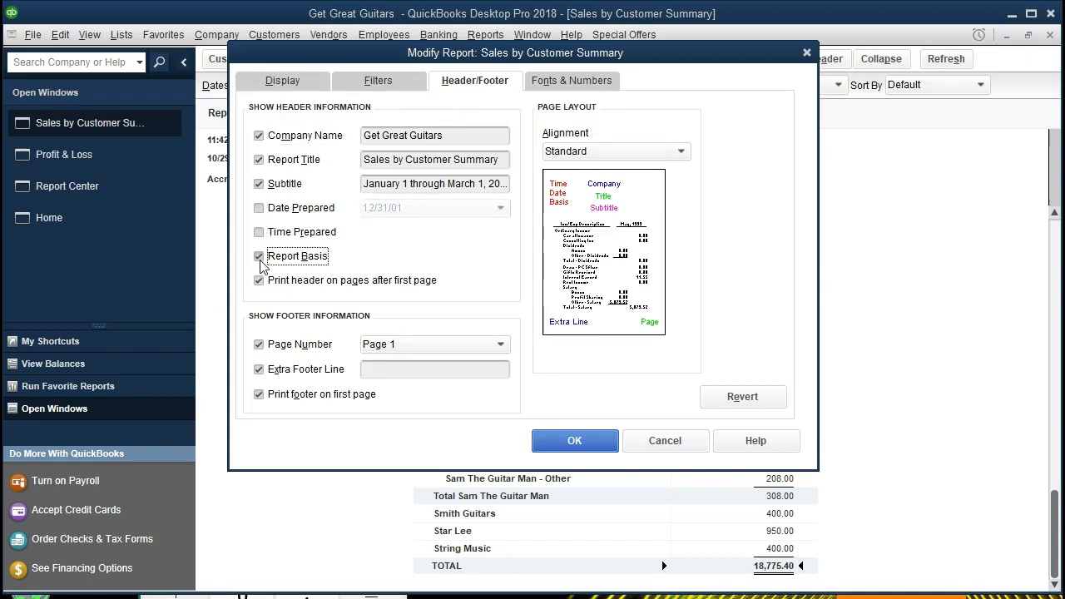
{"action": "left_click", "coordinate": [419, 368]}
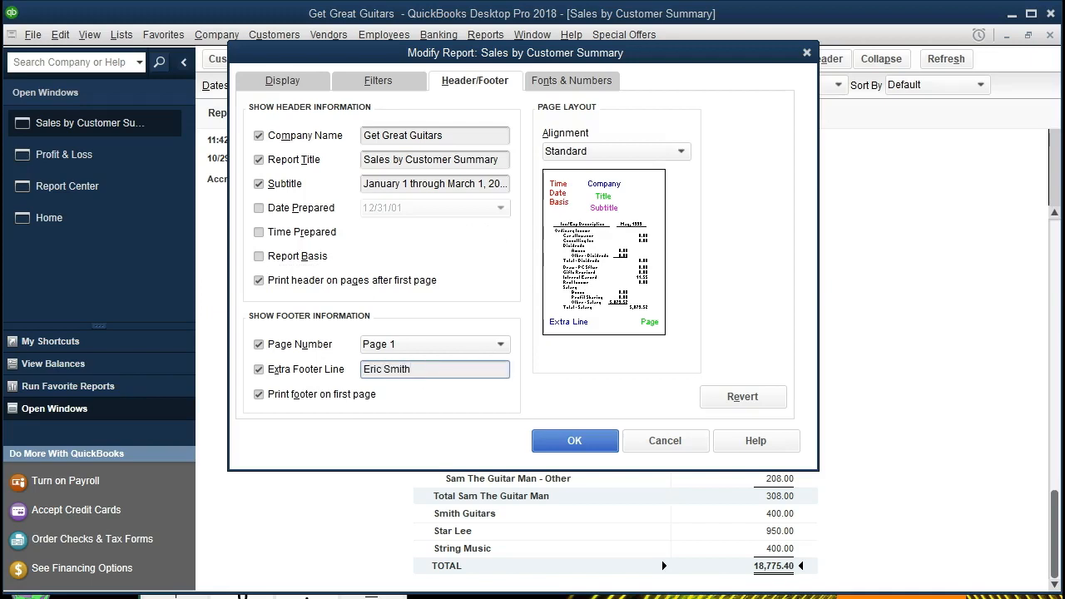
{"action": "left_click", "coordinate": [560, 441]}
{"action": "left_click", "coordinate": [563, 442]}
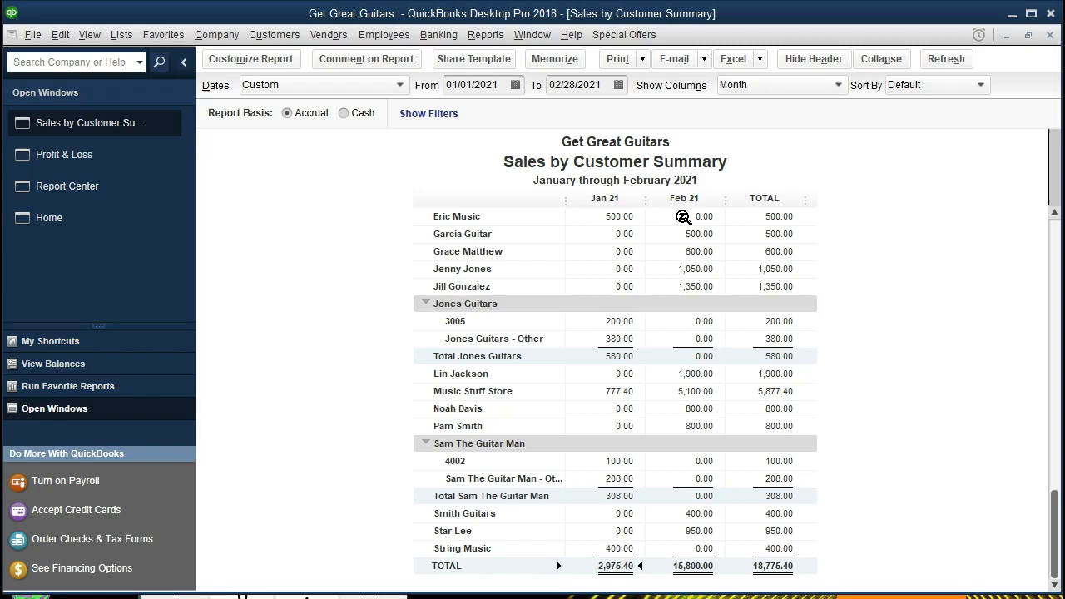
- Export the Sales by Customer Summary to a new Excel workbook and bring Book2 into view
{"action": "left_click", "coordinate": [759, 60]}
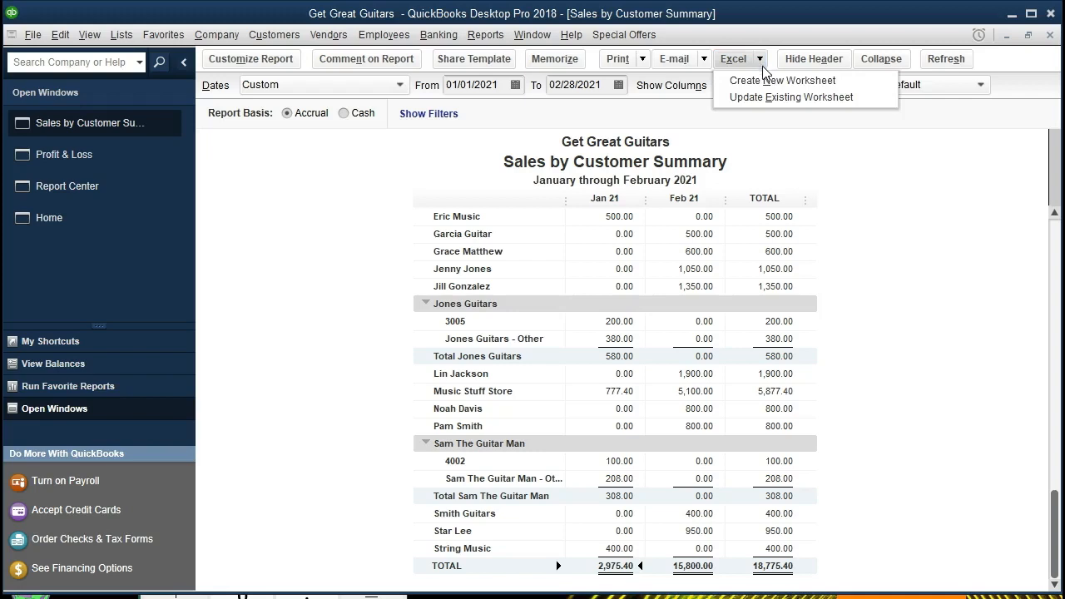
{"action": "left_click", "coordinate": [837, 83]}
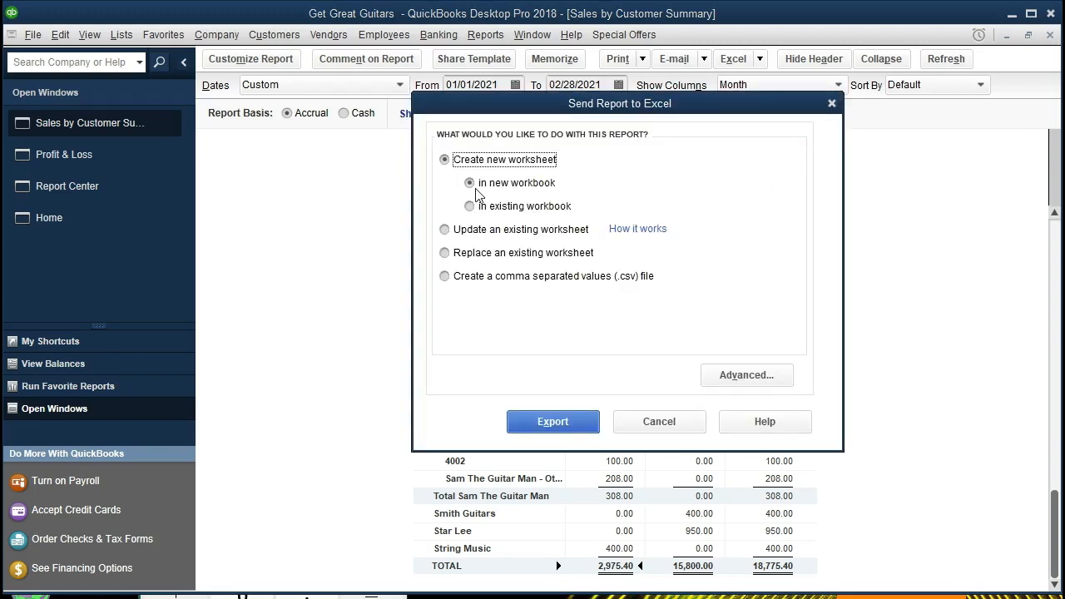
{"action": "left_click", "coordinate": [535, 421]}
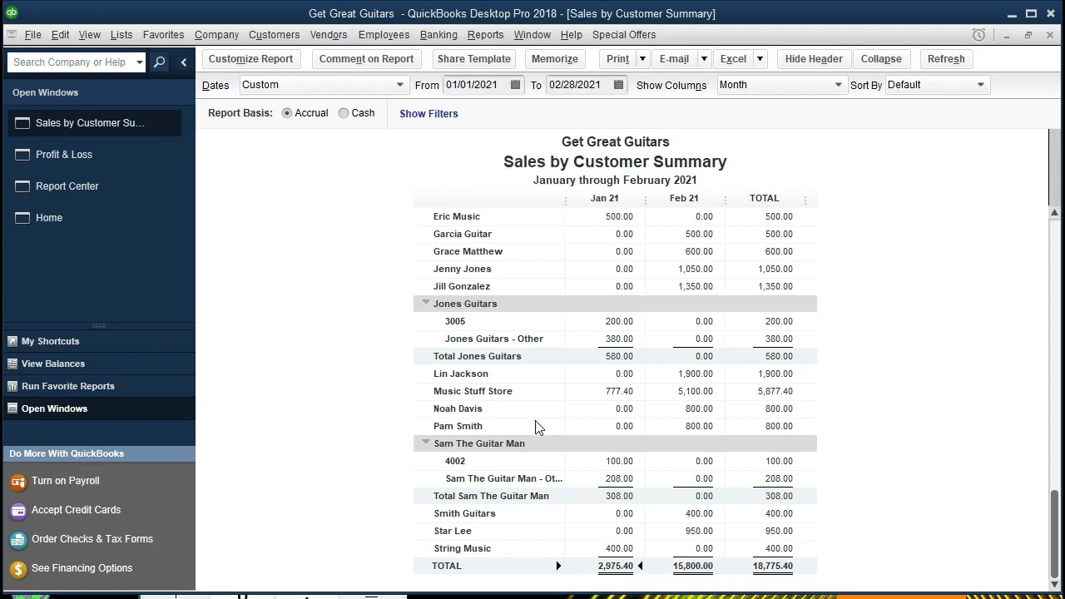
{"action": "left_click_drag", "start_coordinate": [1064, 44], "coordinate": [446, 18]}
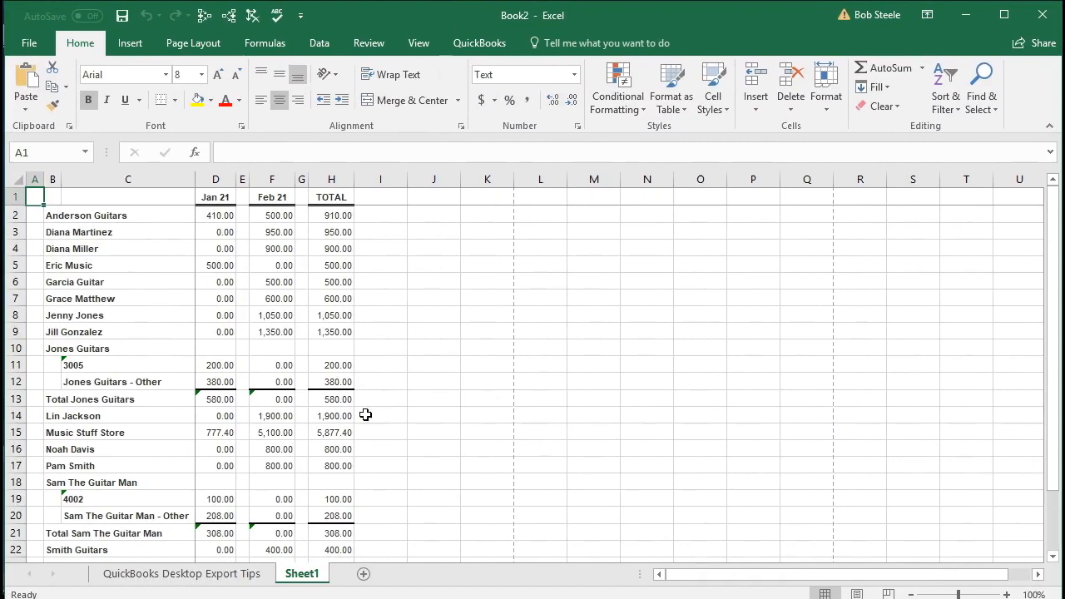
- Rename the Sheet1 tab to 'Sales by Cust'
{"action": "double_click", "coordinate": [301, 574]}
{"action": "type", "text": "Sales by Cust"}
{"action": "left_click", "coordinate": [396, 421]}
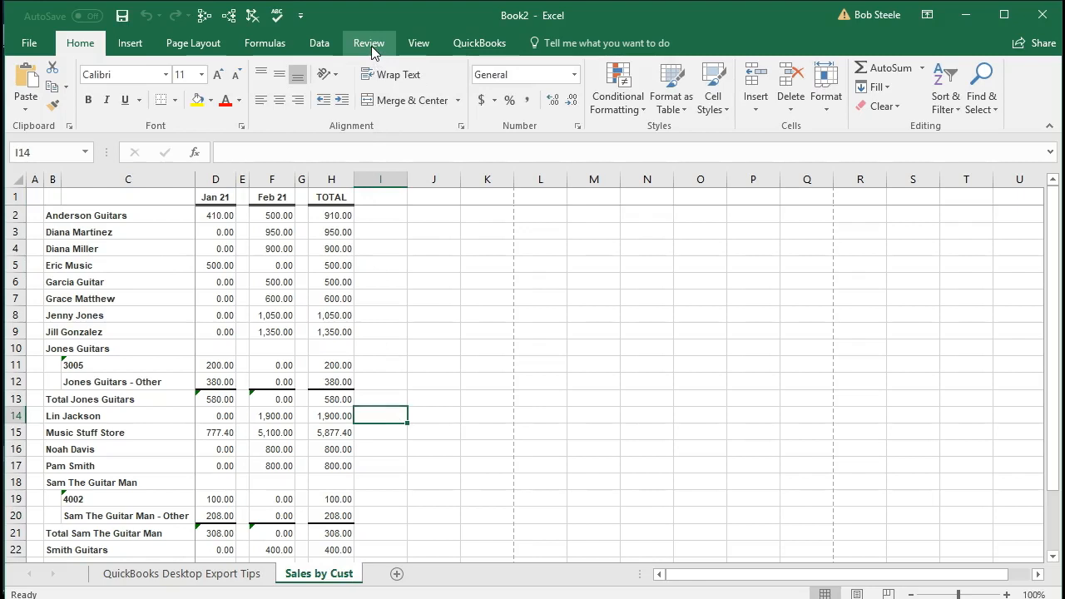
- Check the report title in Page Layout view, then return to Normal view
{"action": "left_click", "coordinate": [416, 45]}
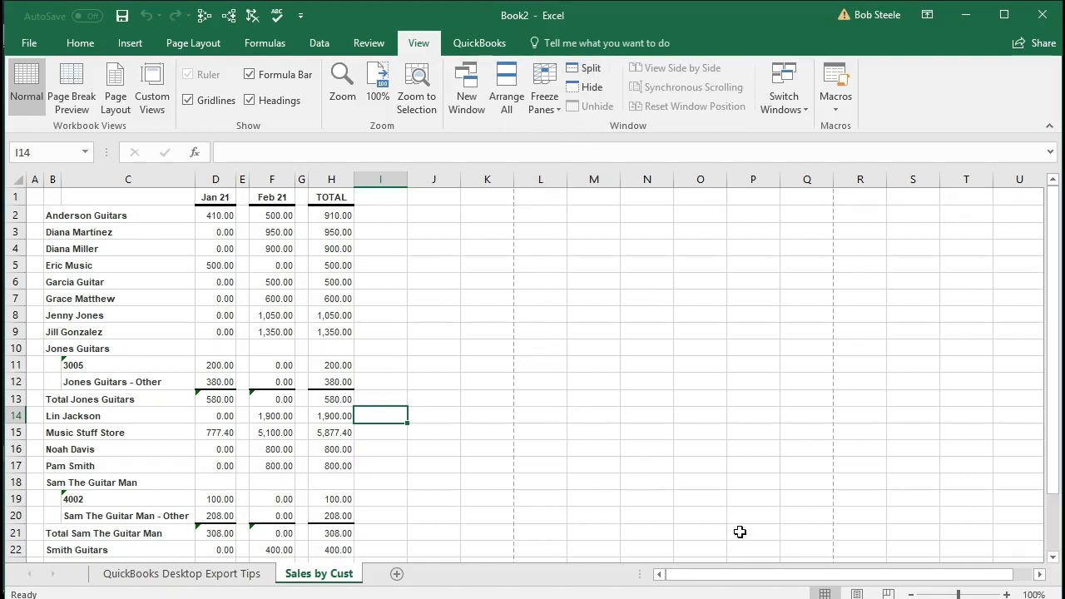
{"action": "left_click", "coordinate": [857, 593]}
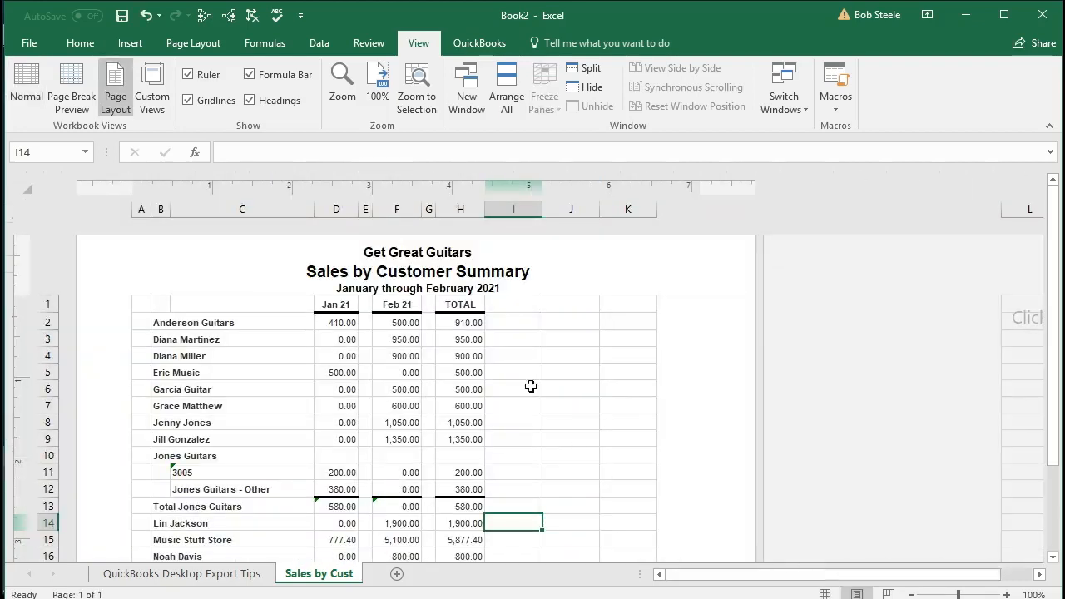
{"action": "left_click", "coordinate": [430, 265]}
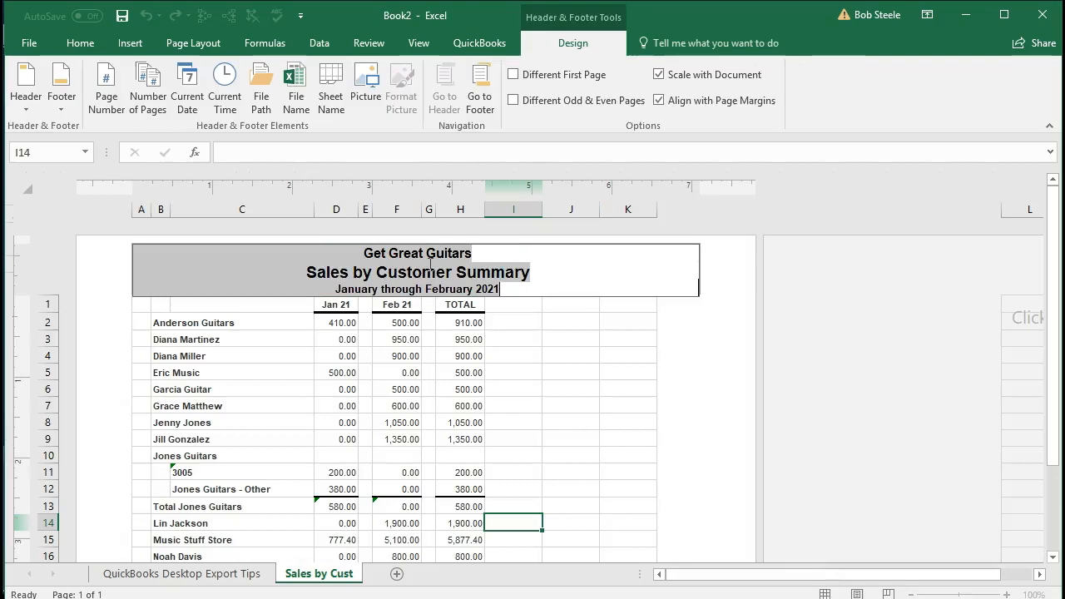
{"action": "left_click", "coordinate": [269, 402]}
{"action": "scroll", "coordinate": [268, 401], "scroll_direction": "down", "scroll_amount": 5}
{"action": "scroll", "coordinate": [268, 403], "scroll_direction": "up", "scroll_amount": 2}
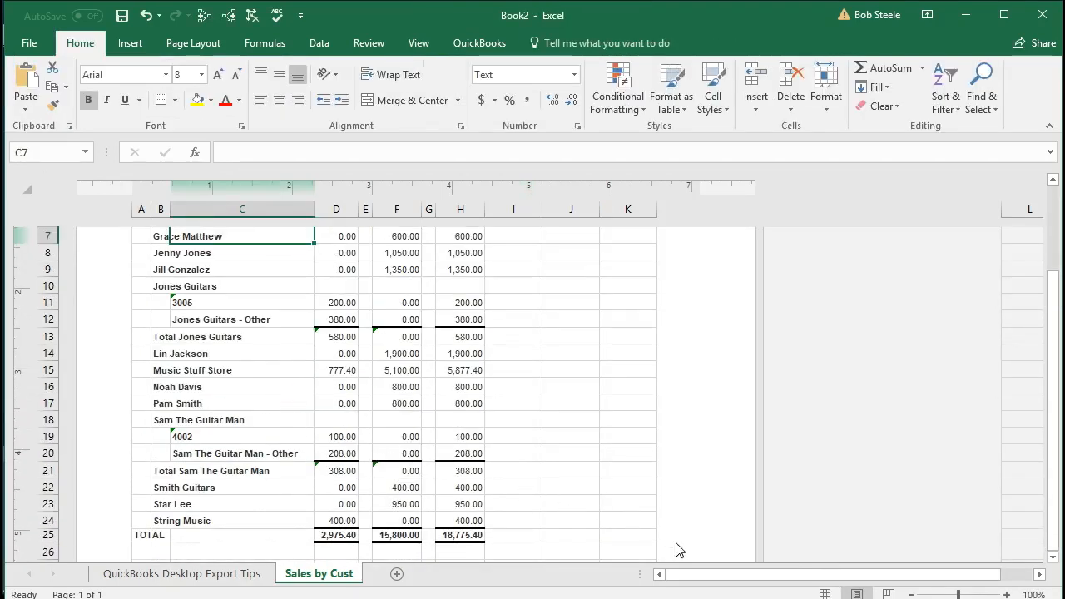
{"action": "left_click", "coordinate": [822, 593]}
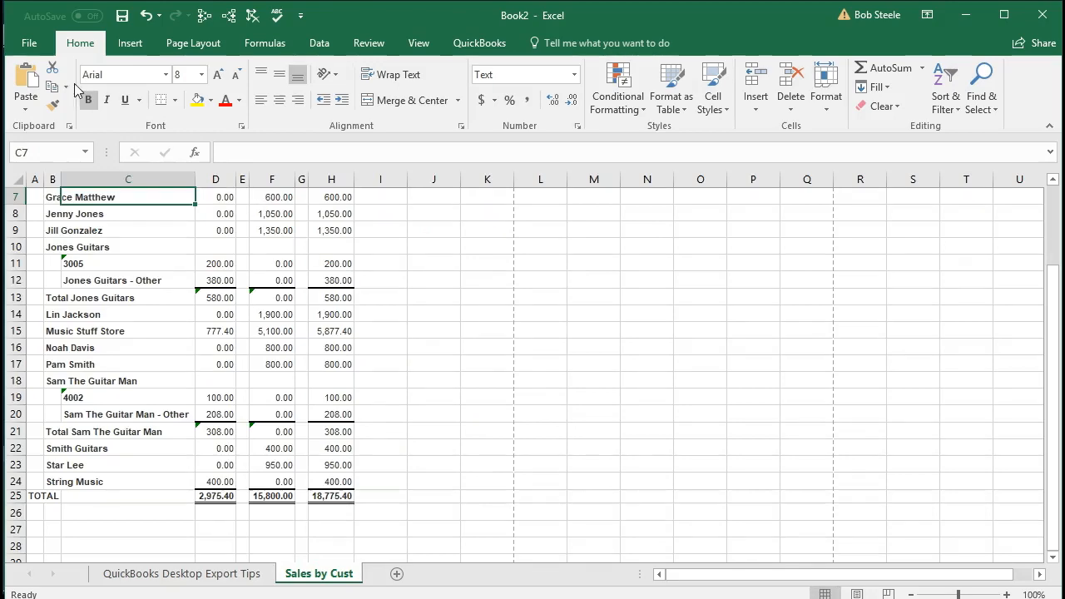
- Start Save As and browse to the Desktop > Get Great Guitars > Section 4 folder
{"action": "left_click", "coordinate": [35, 44]}
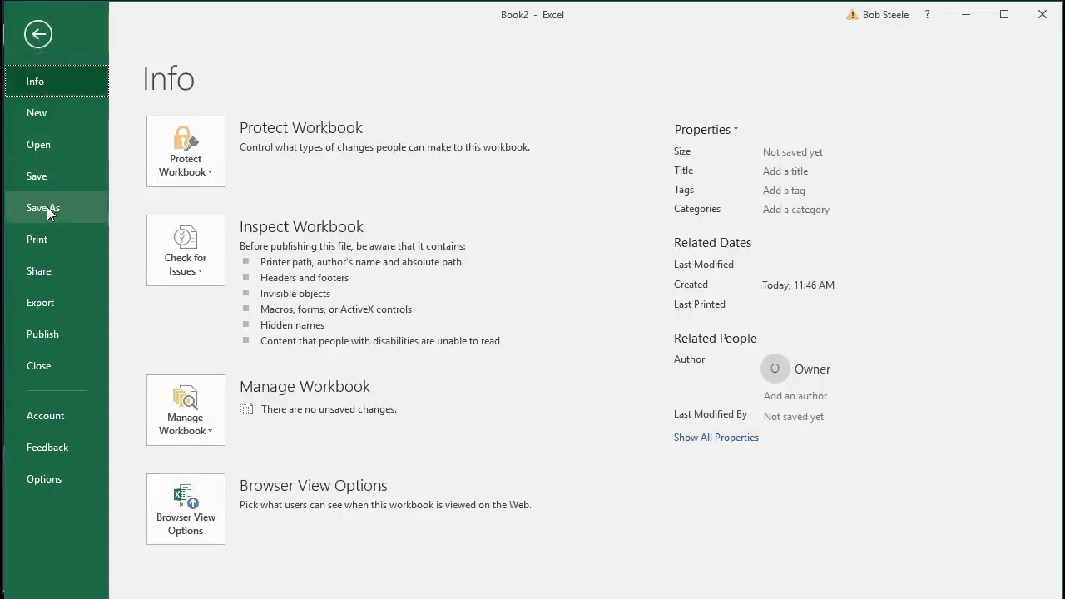
{"action": "left_click", "coordinate": [47, 208]}
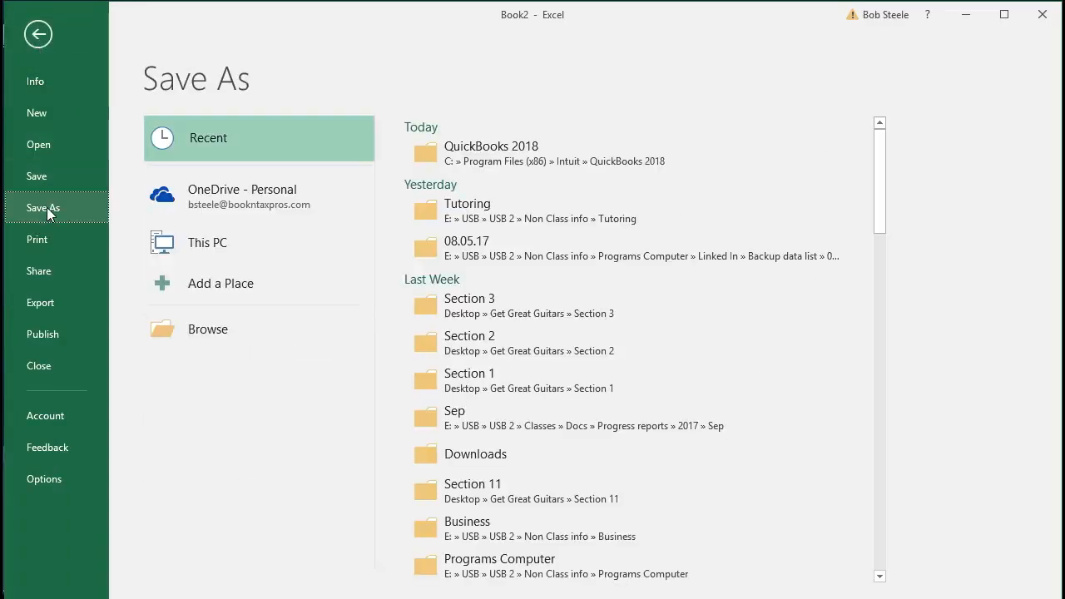
{"action": "left_click", "coordinate": [164, 329]}
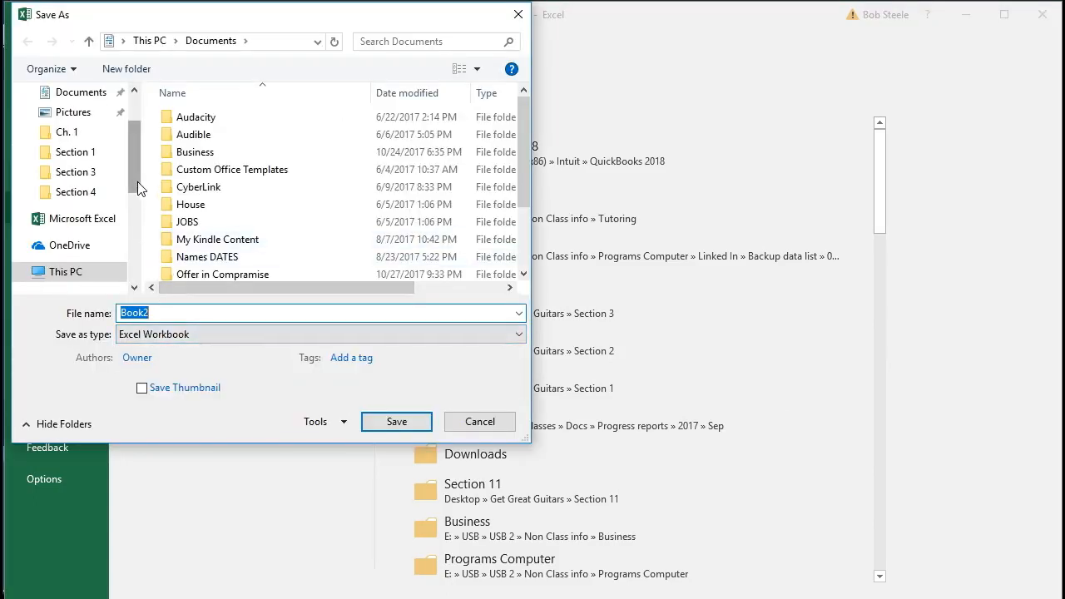
{"action": "scroll", "coordinate": [135, 166], "scroll_direction": "up", "scroll_amount": 2}
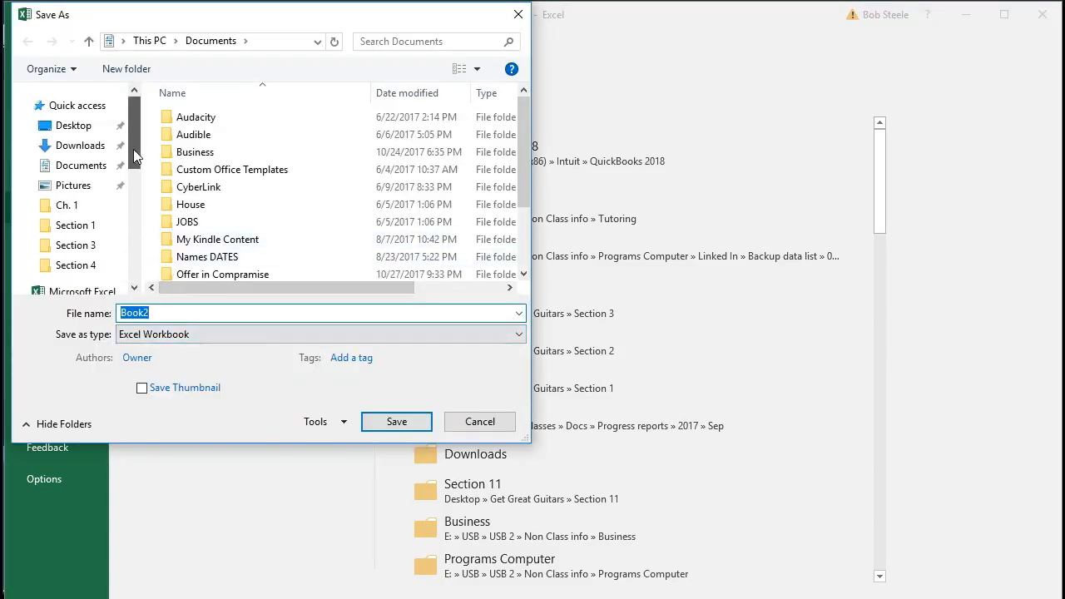
{"action": "left_click", "coordinate": [79, 126]}
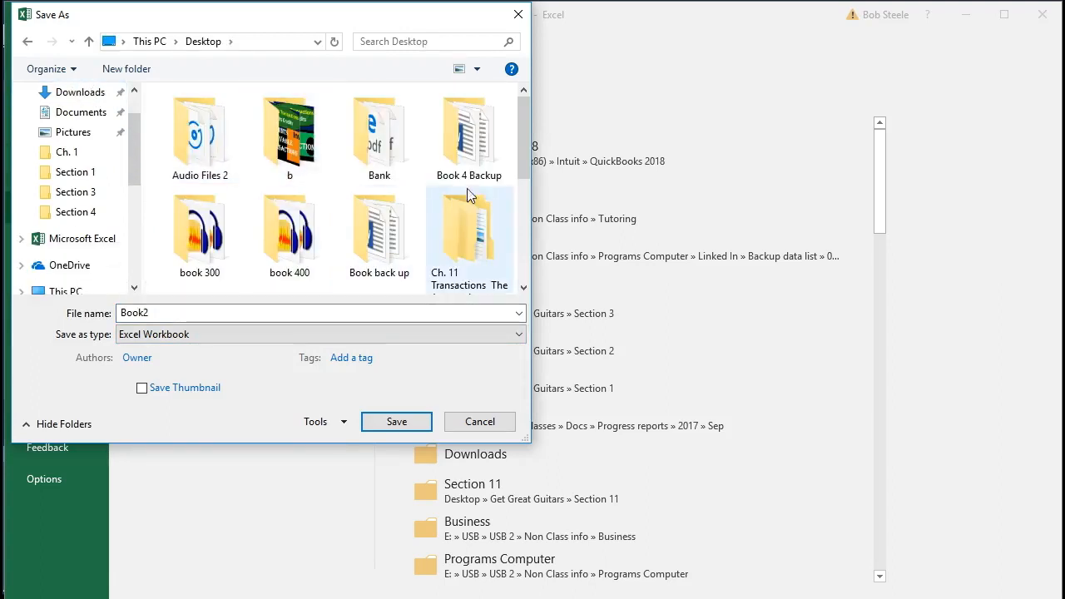
{"action": "left_click_drag", "start_coordinate": [521, 127], "coordinate": [529, 211]}
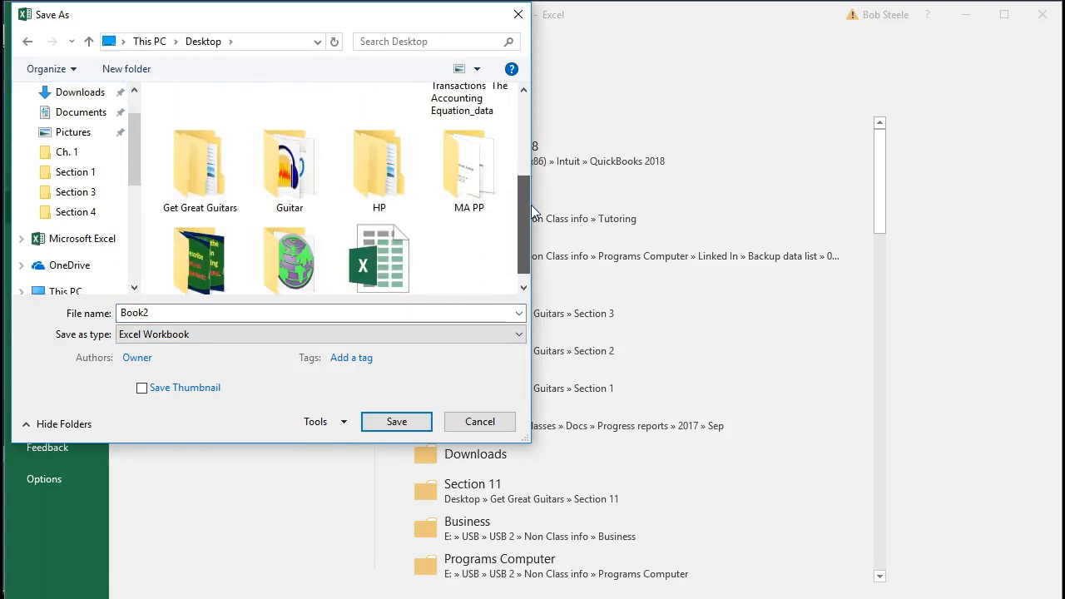
{"action": "left_click", "coordinate": [200, 183]}
{"action": "double_click", "coordinate": [200, 183]}
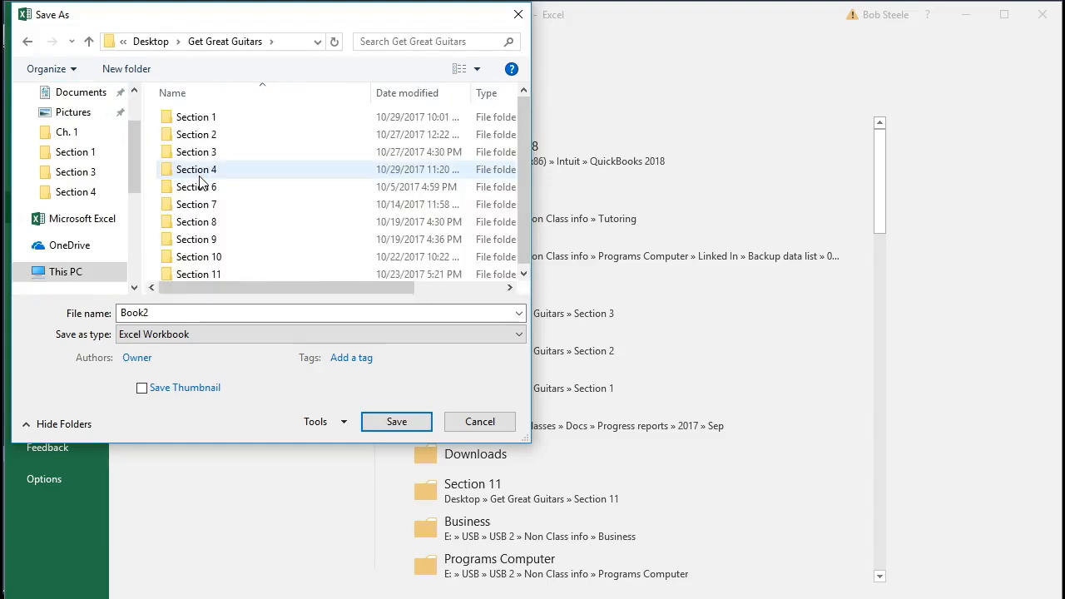
{"action": "left_click", "coordinate": [229, 171]}
{"action": "double_click", "coordinate": [229, 171]}
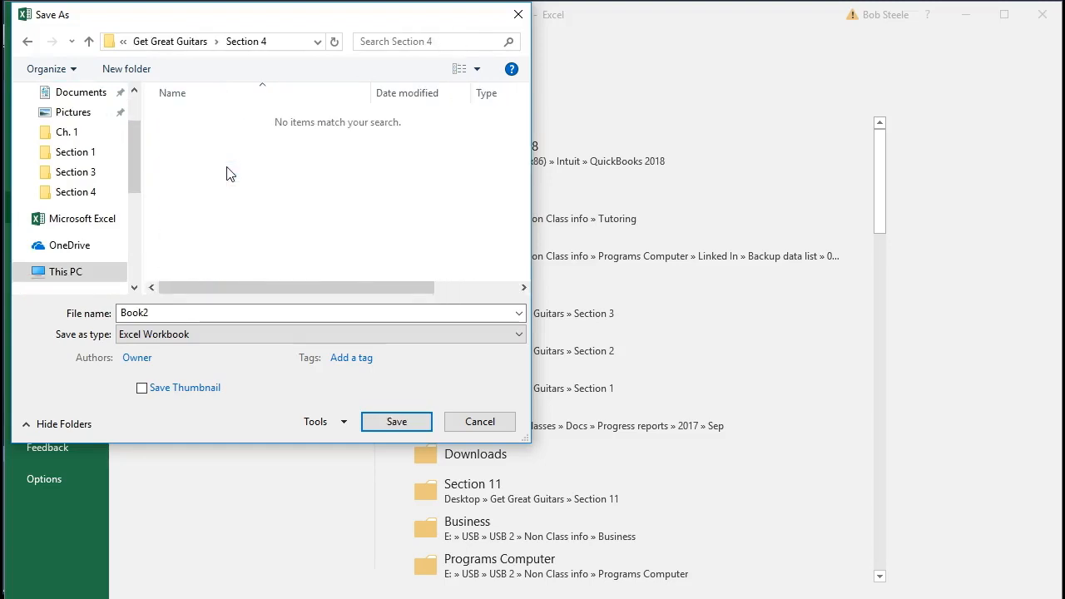
- Save the workbook as 'Section 4 Reports' as a macro-free workbook and close Excel
{"action": "type", "text": "Section 4 Reports"}
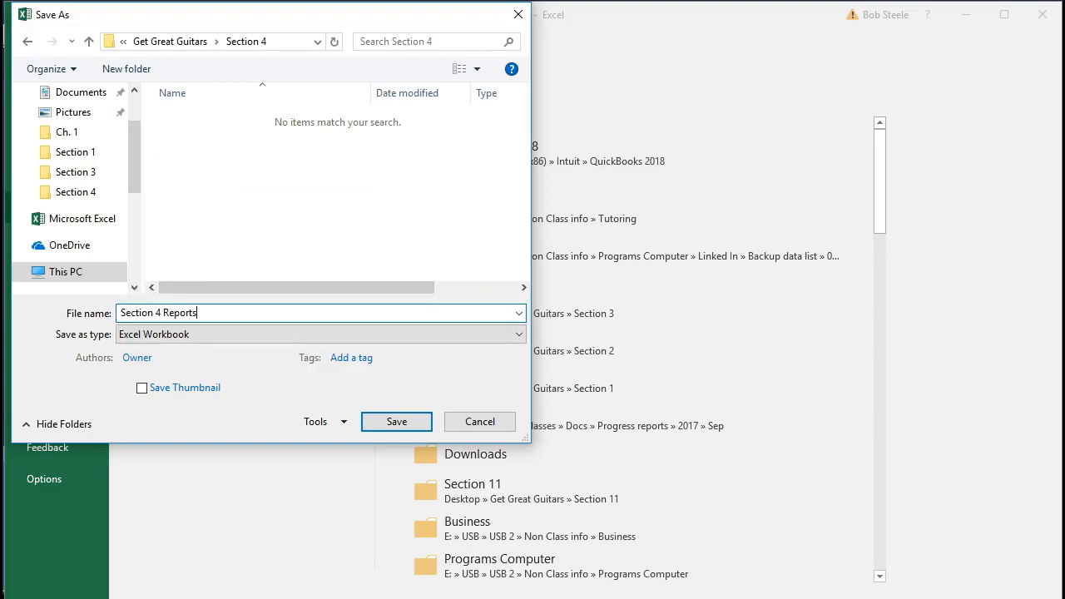
{"action": "left_click", "coordinate": [383, 422]}
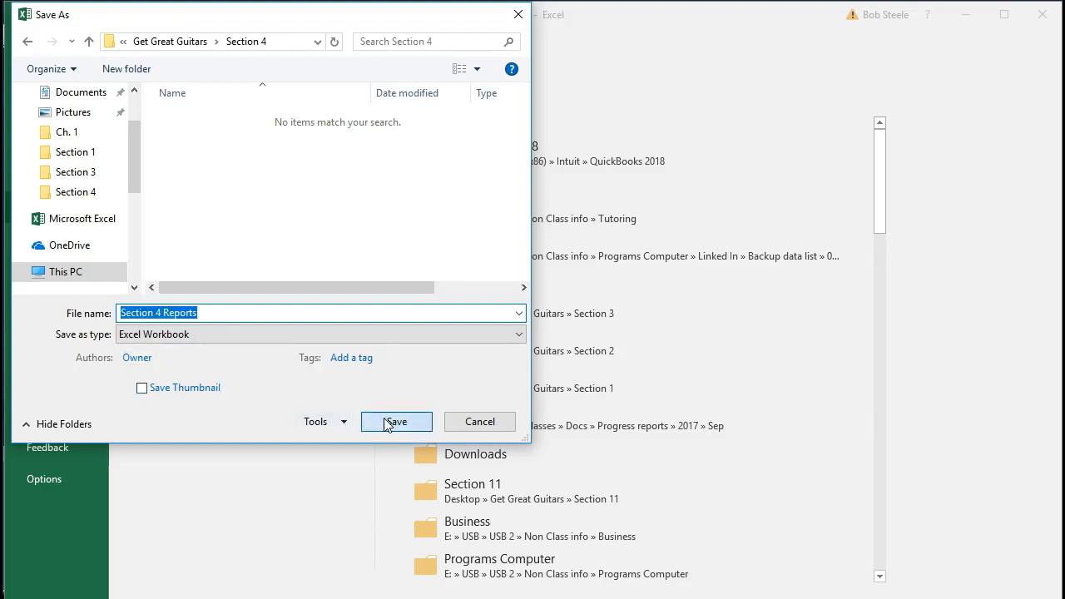
{"action": "left_click", "coordinate": [458, 403]}
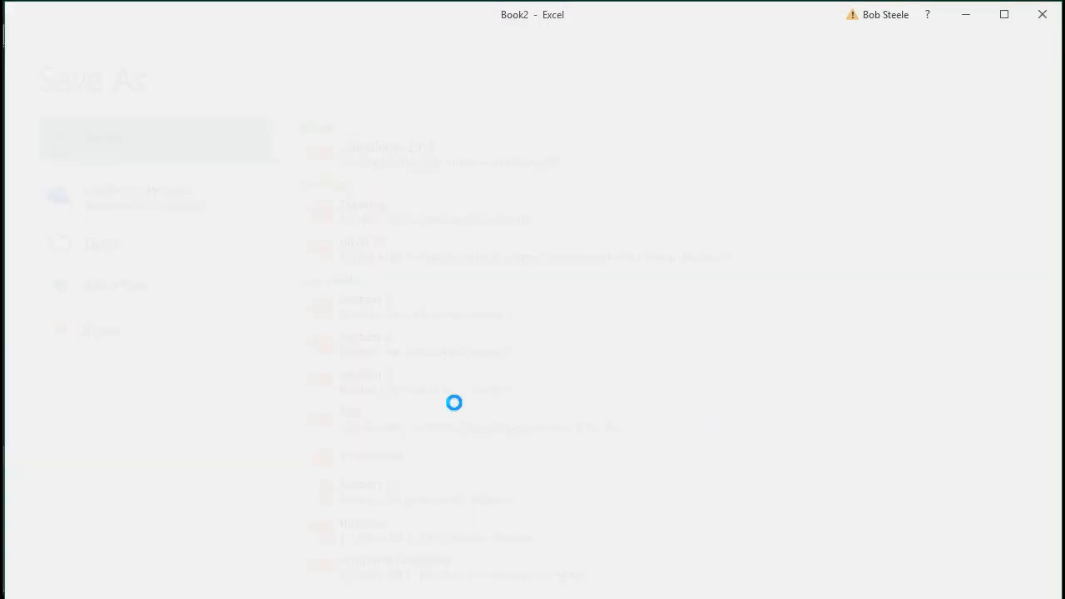
{"action": "left_click", "coordinate": [1043, 15]}
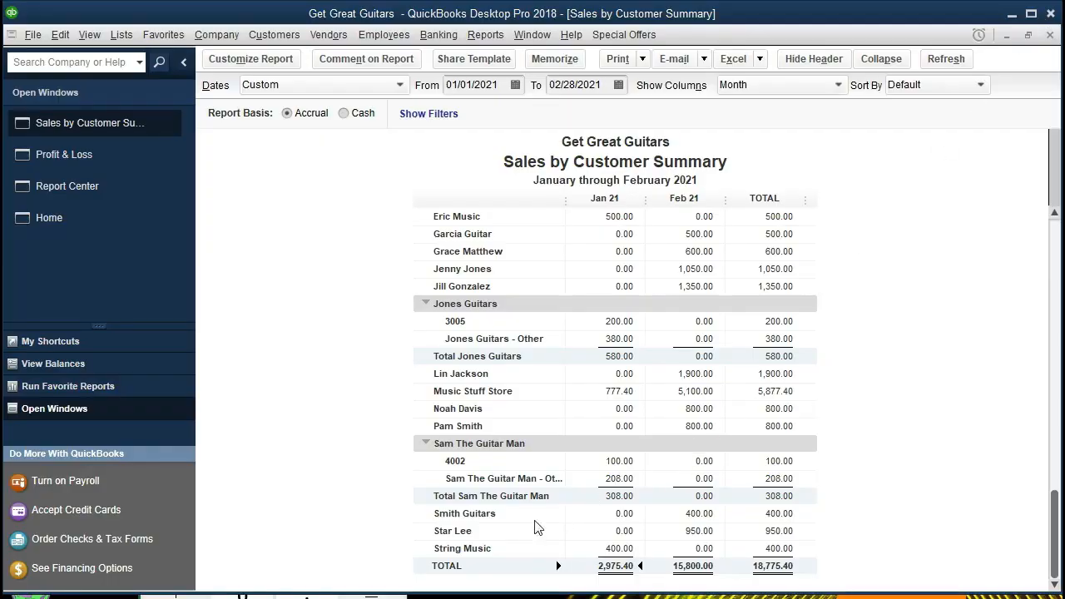